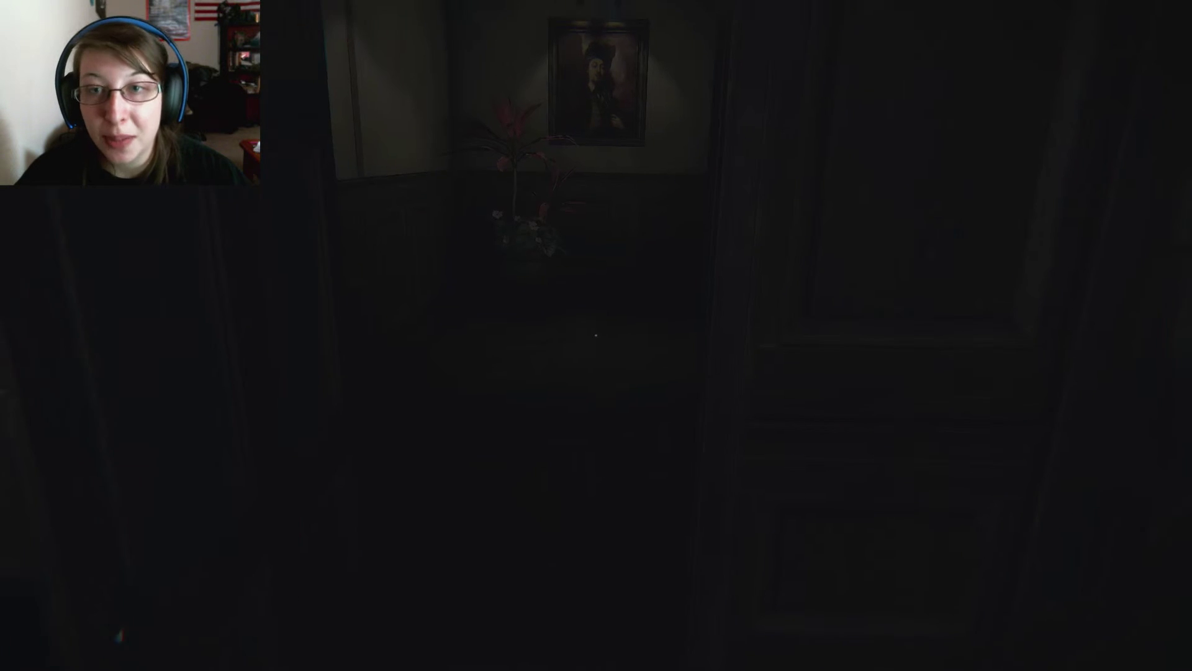
key(w)
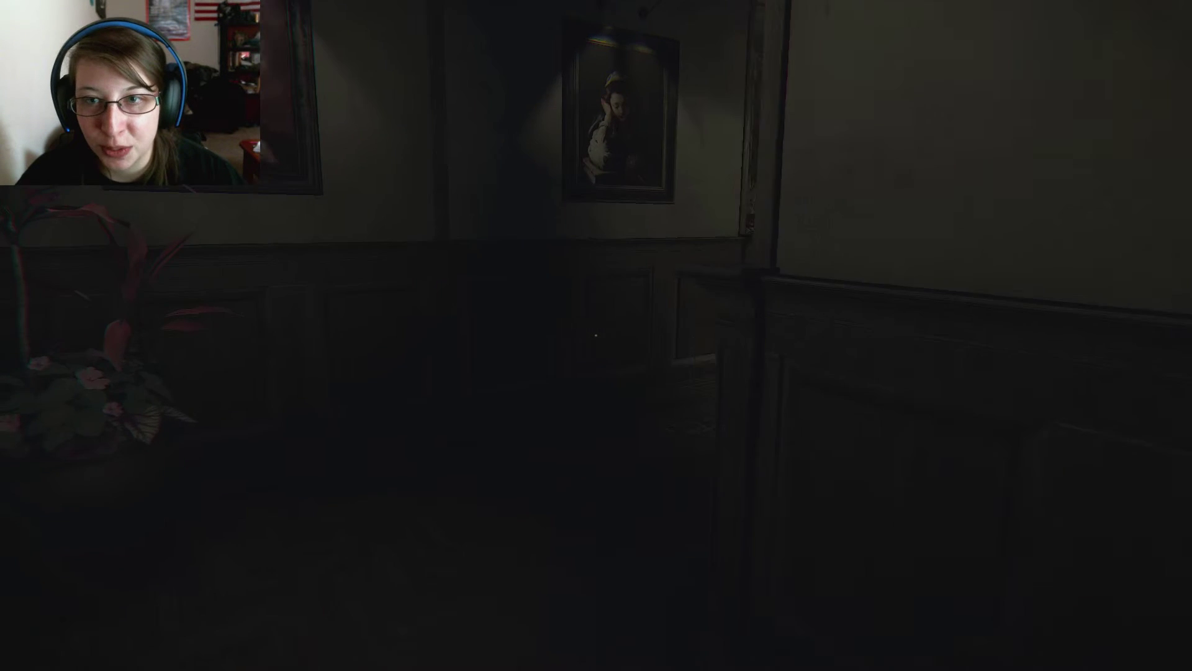
key(w)
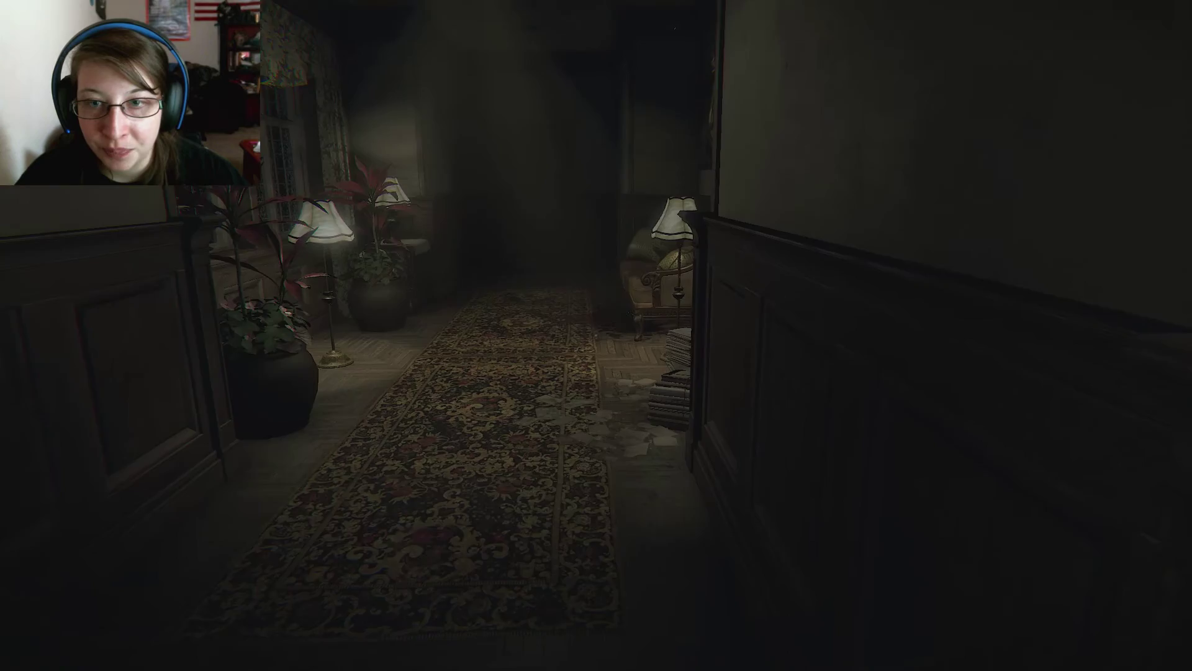
key(w)
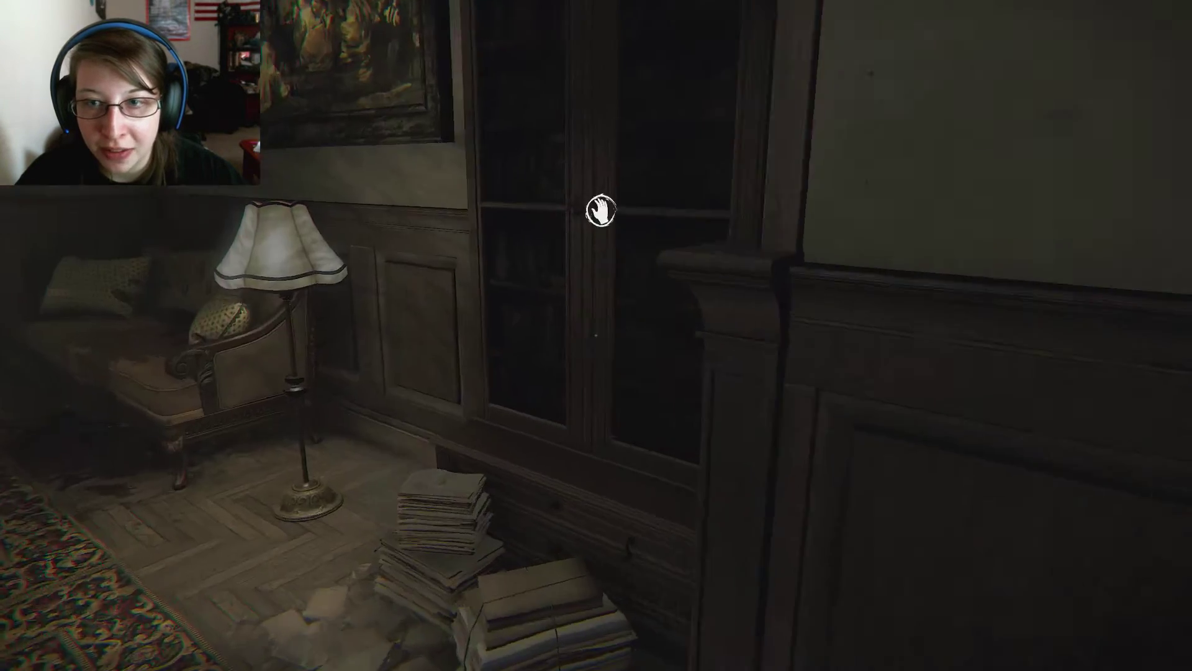
key(w)
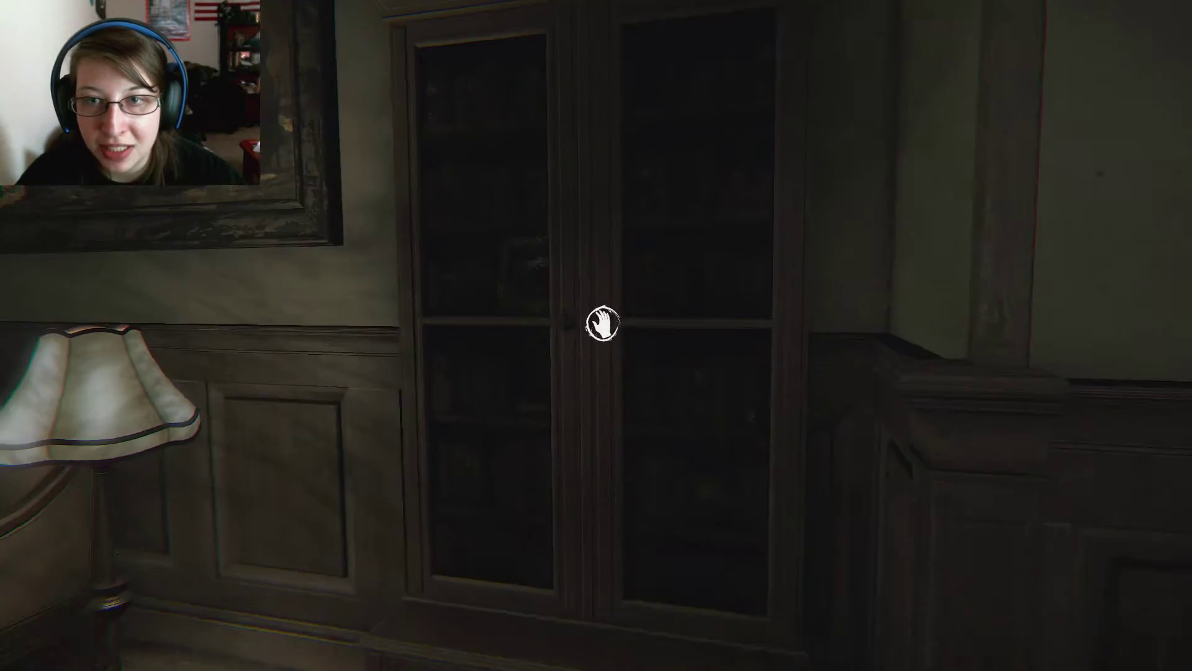
key(w)
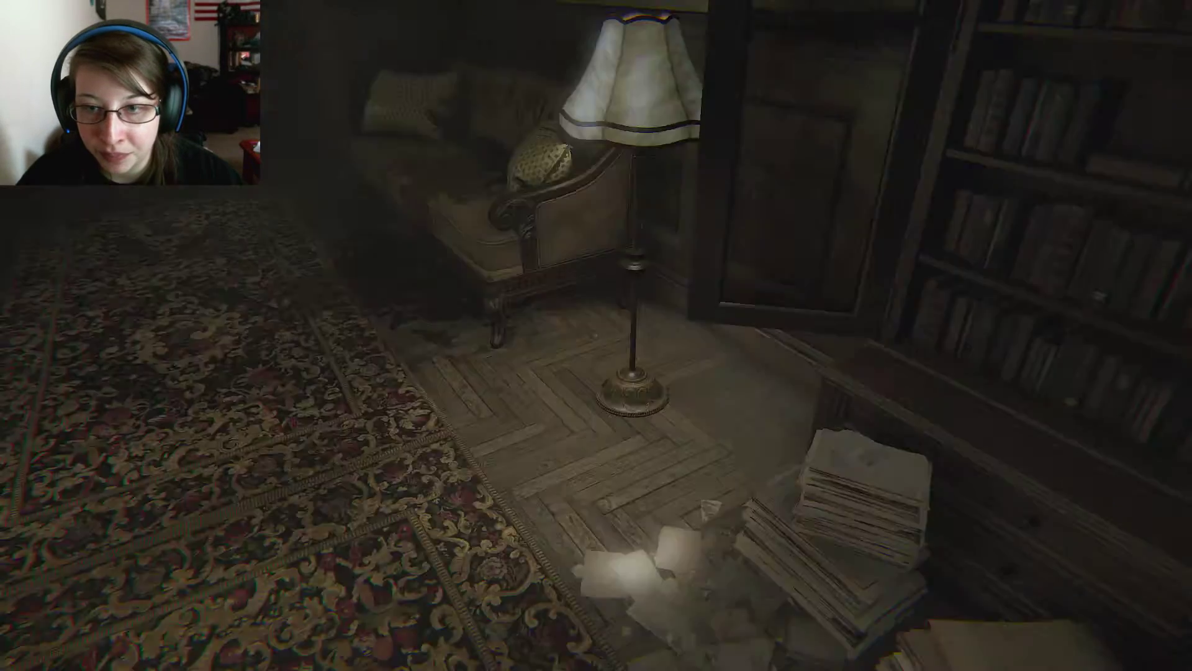
key(w)
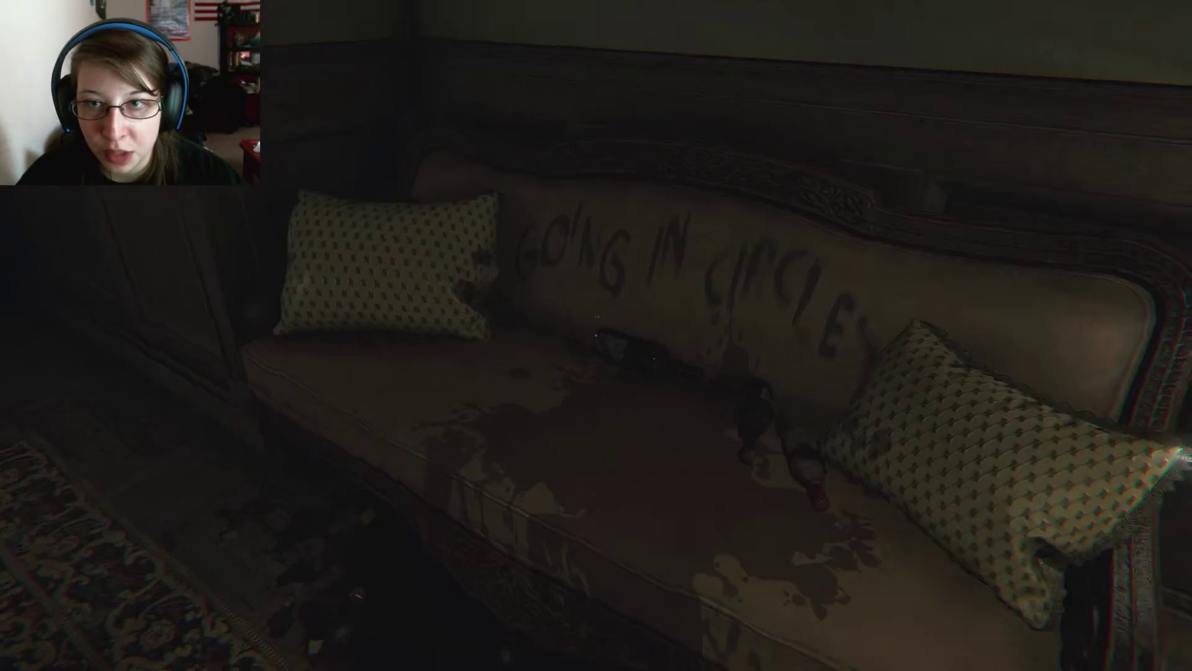
key(w)
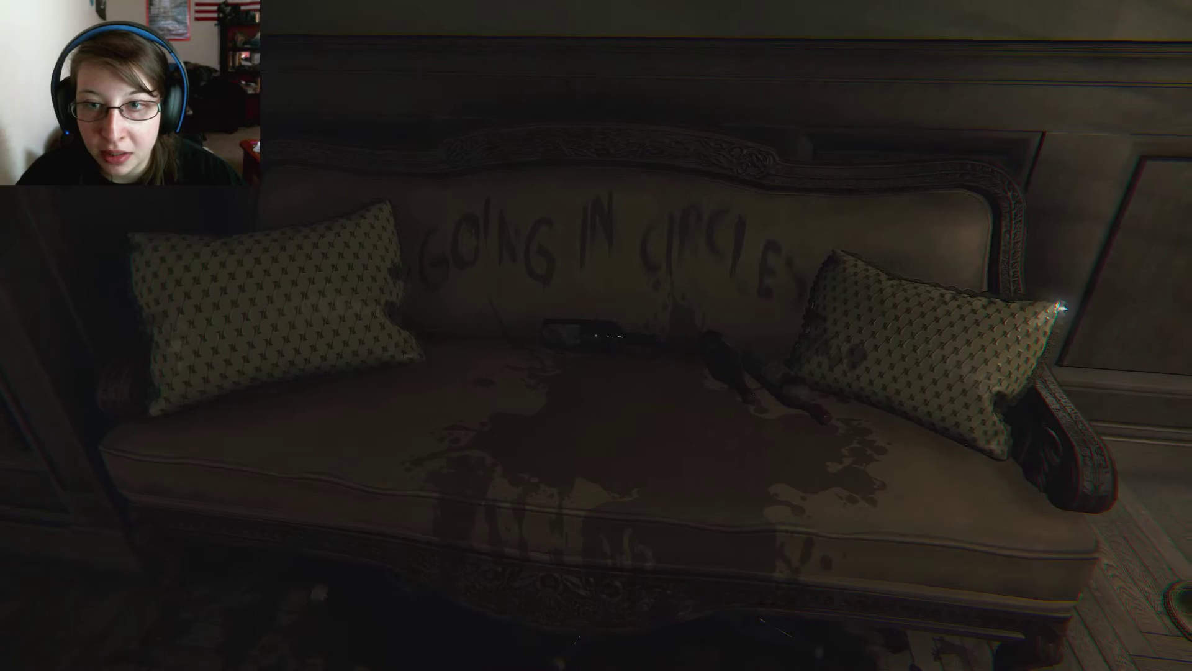
key(w)
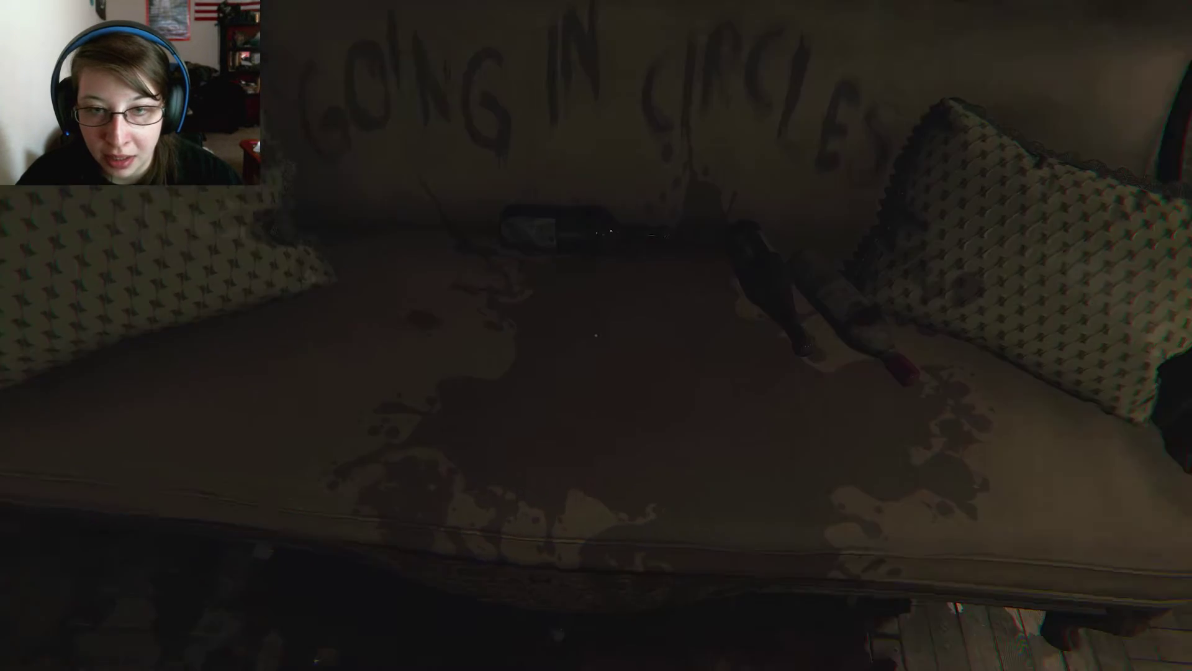
key(s)
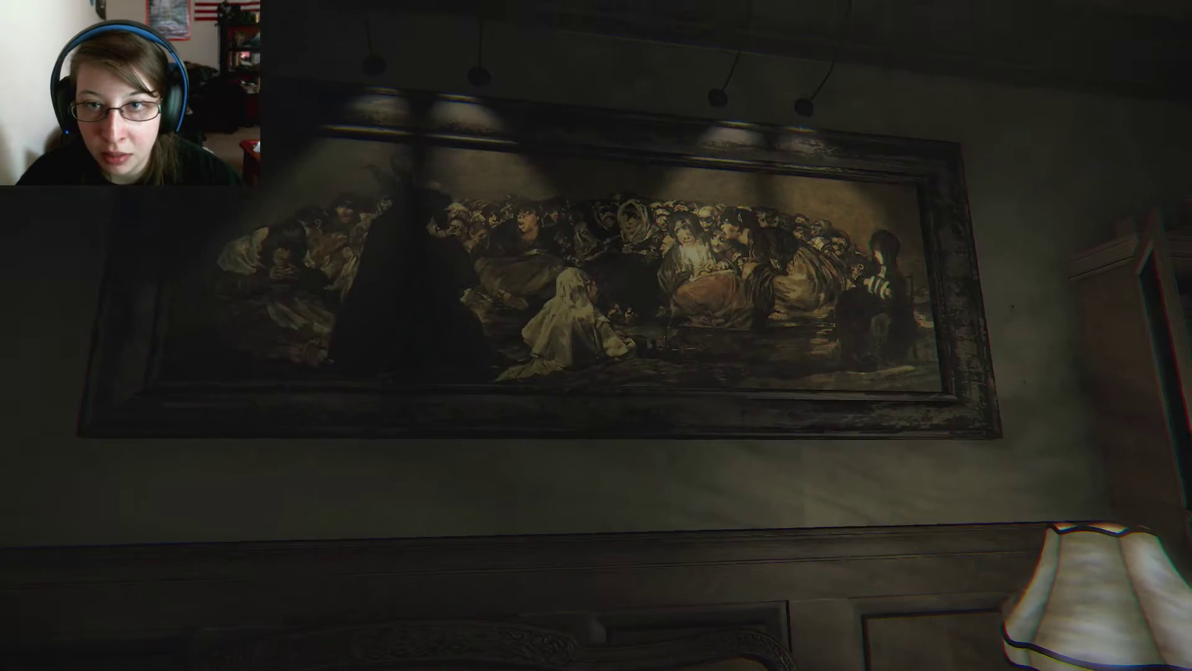
key(w)
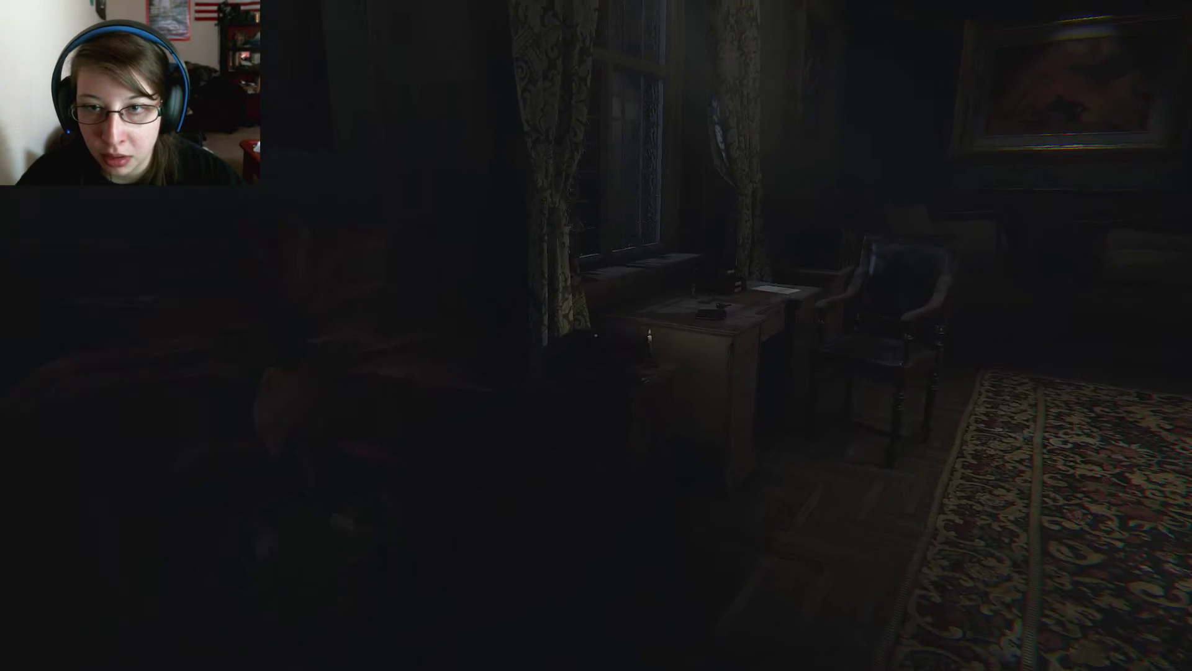
key(w)
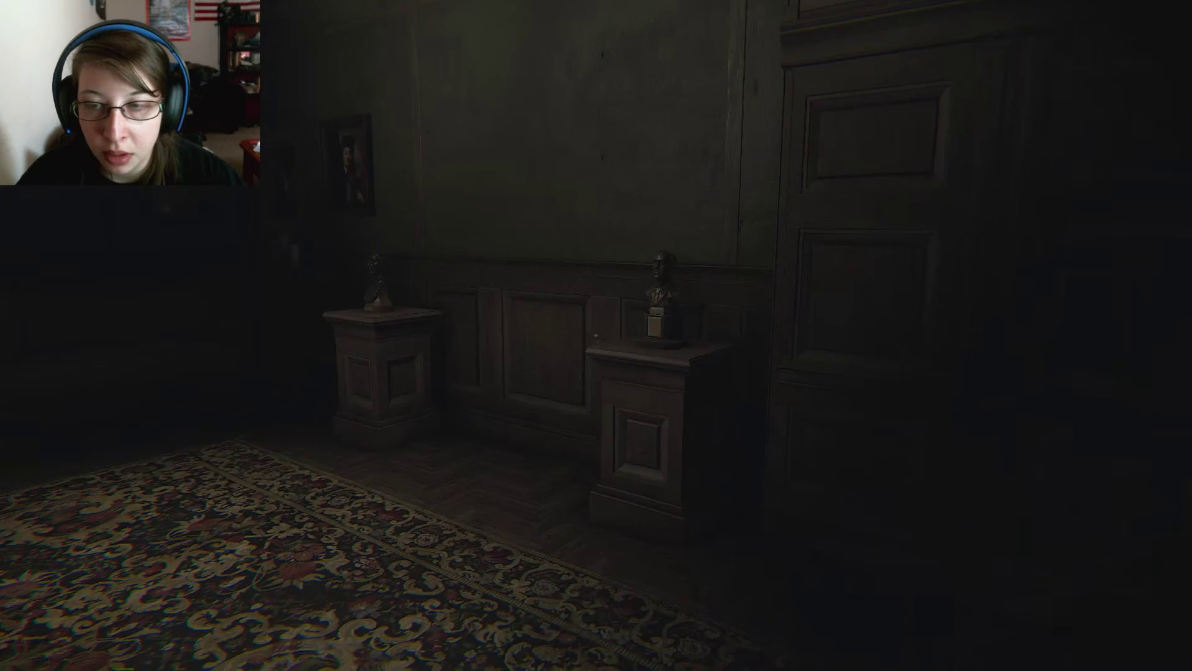
key(w)
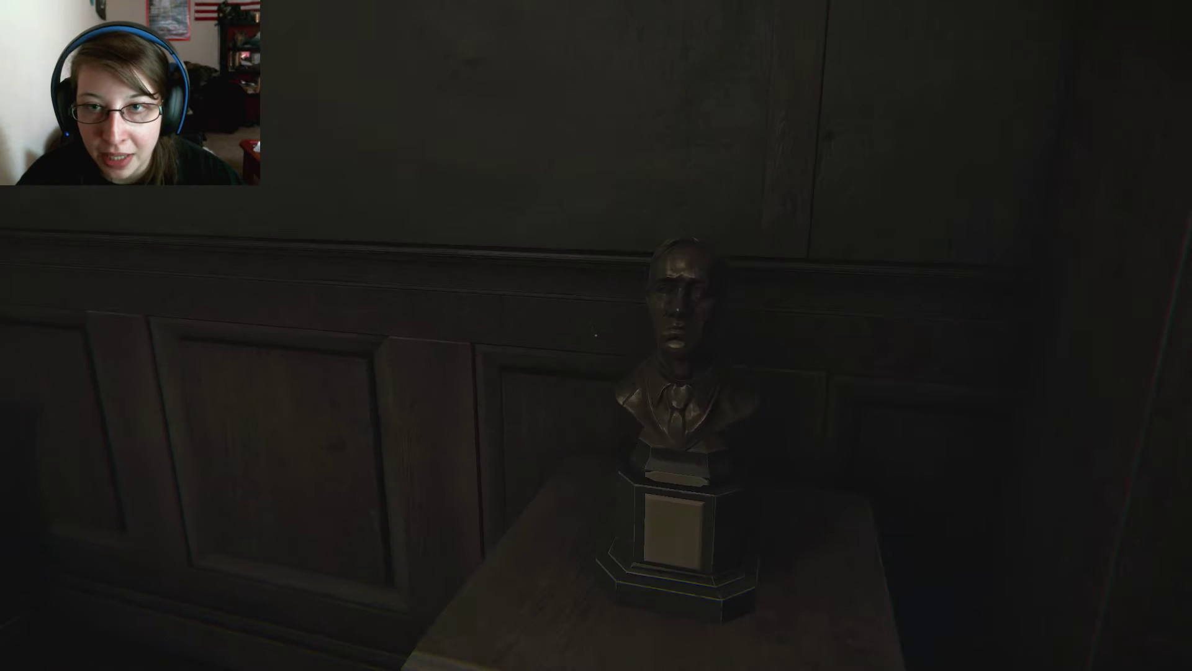
key(w)
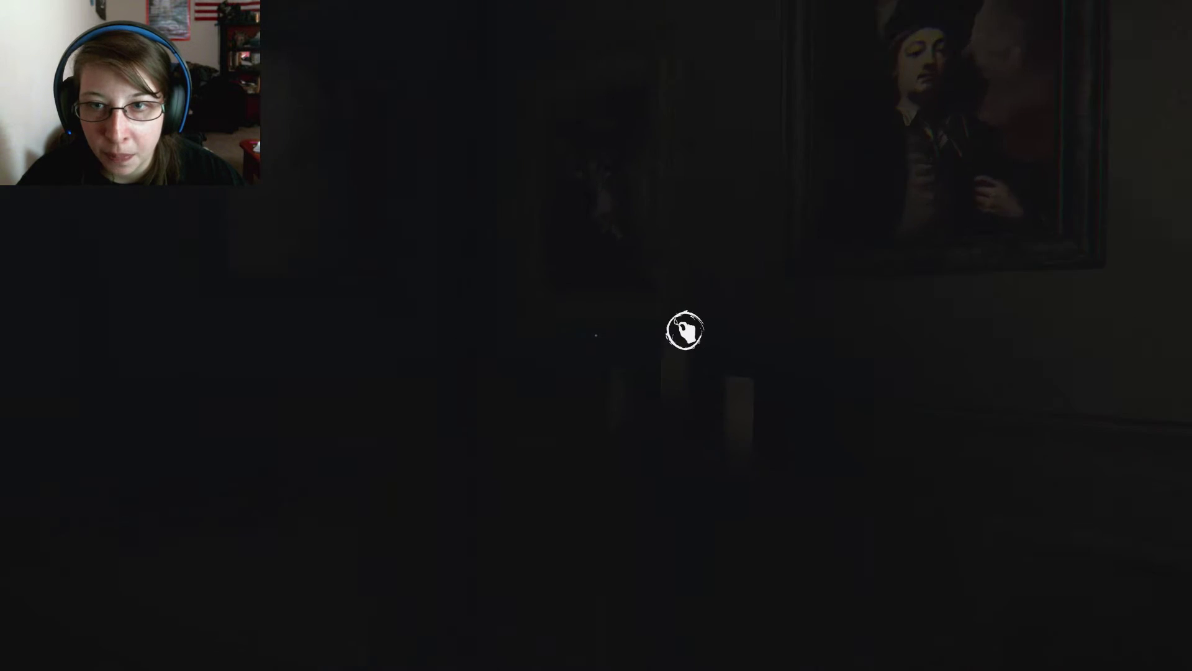
key(w)
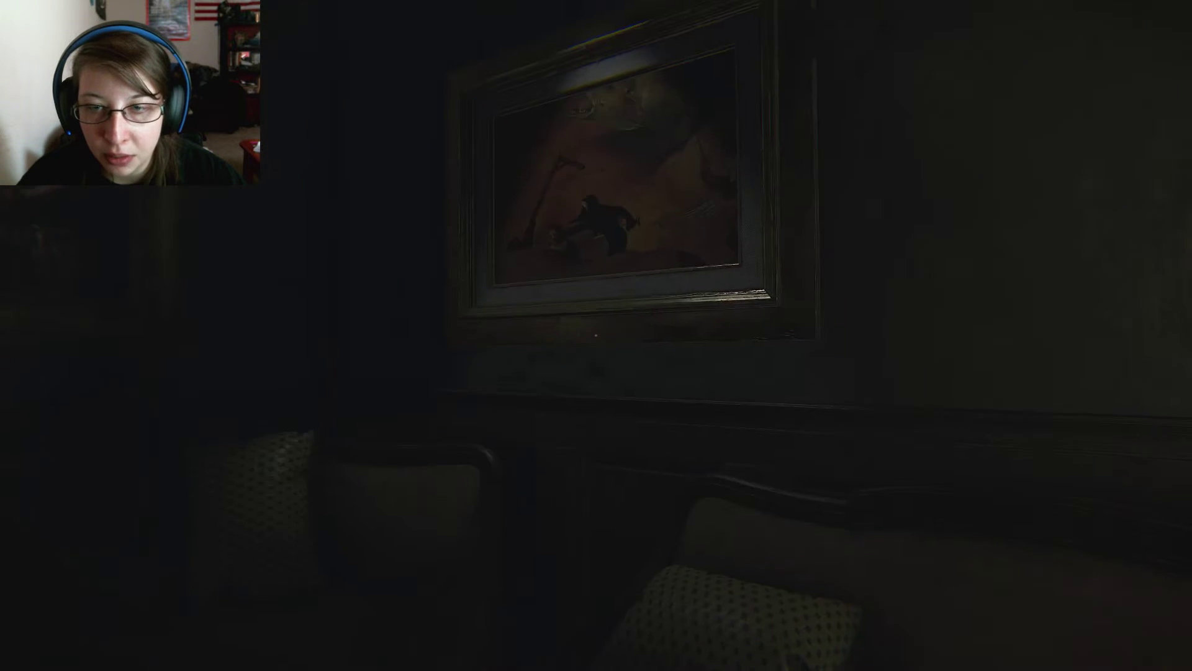
key(w)
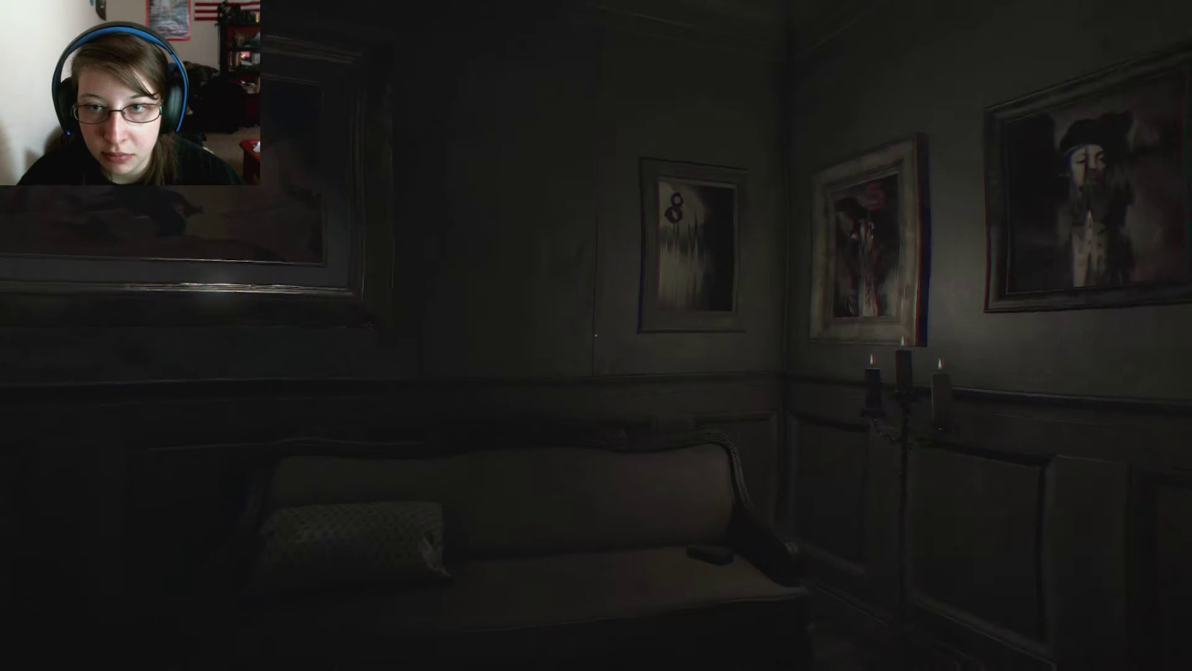
key(w)
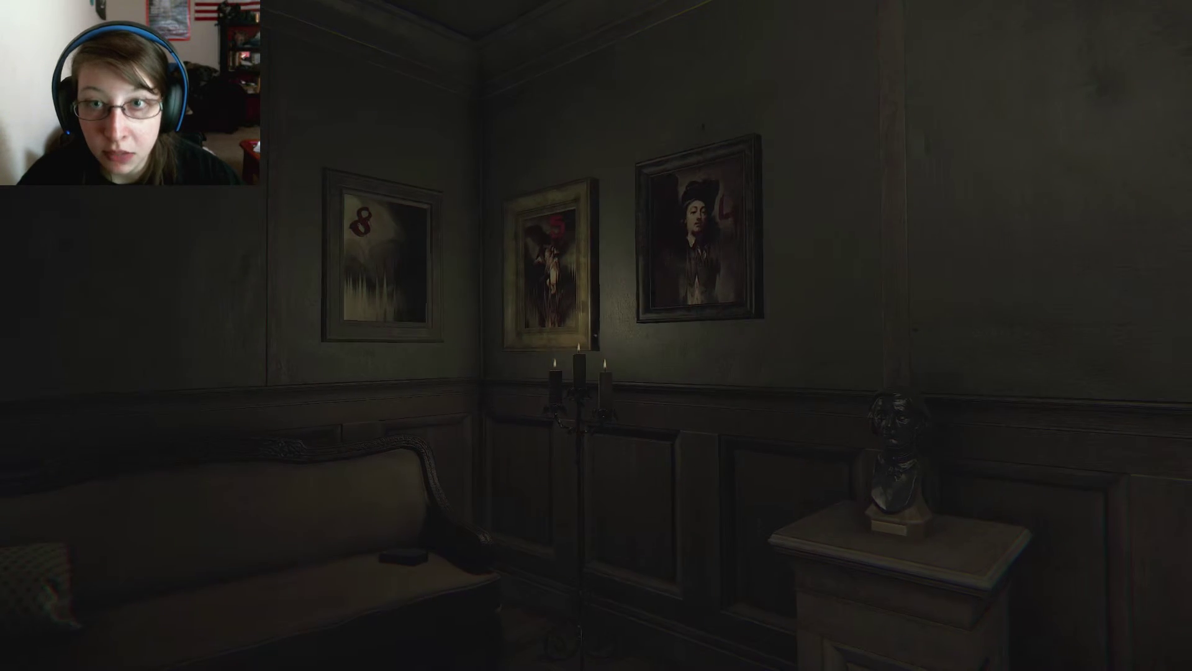
key(w)
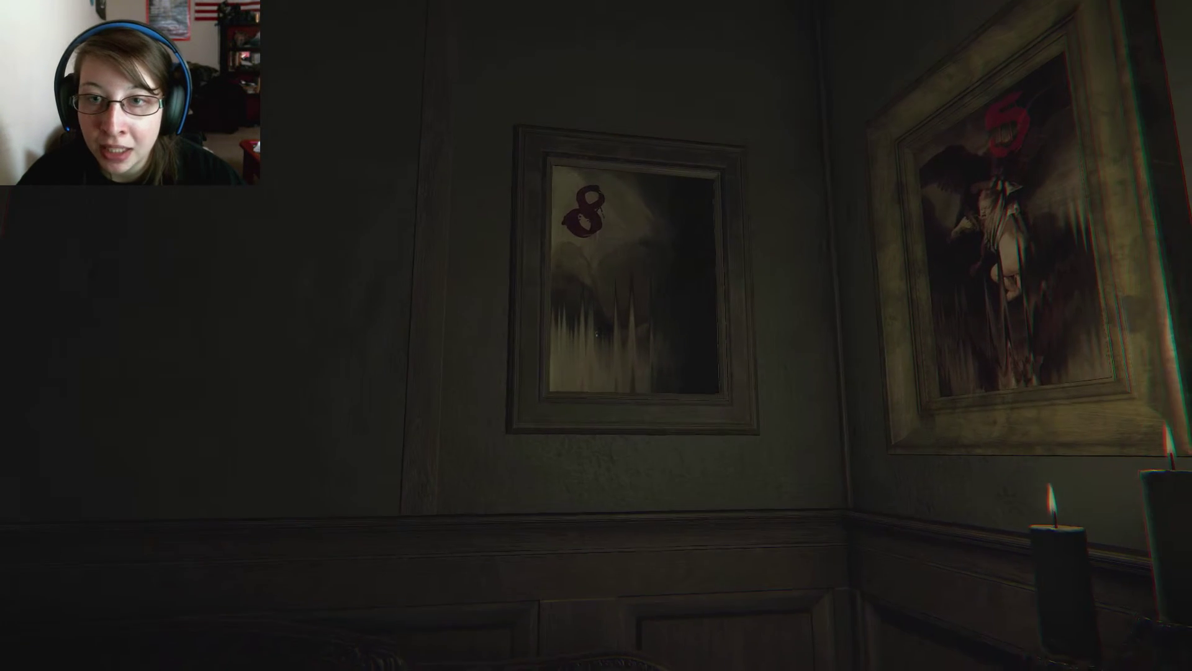
key(w)
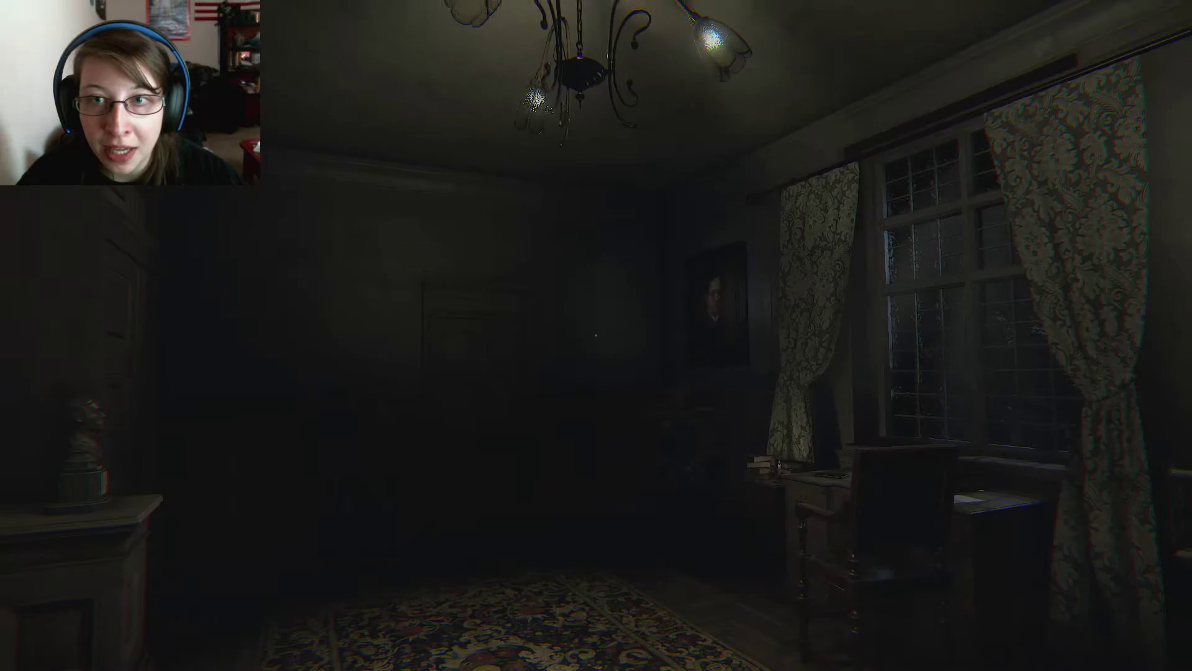
key(w)
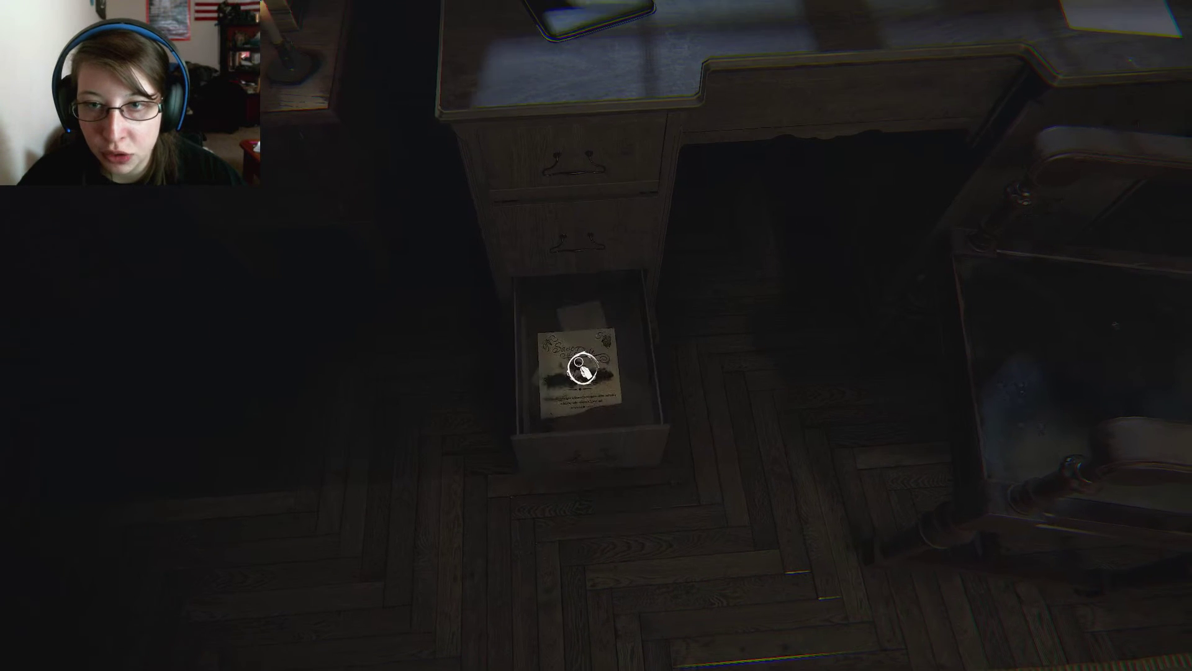
click(591, 343)
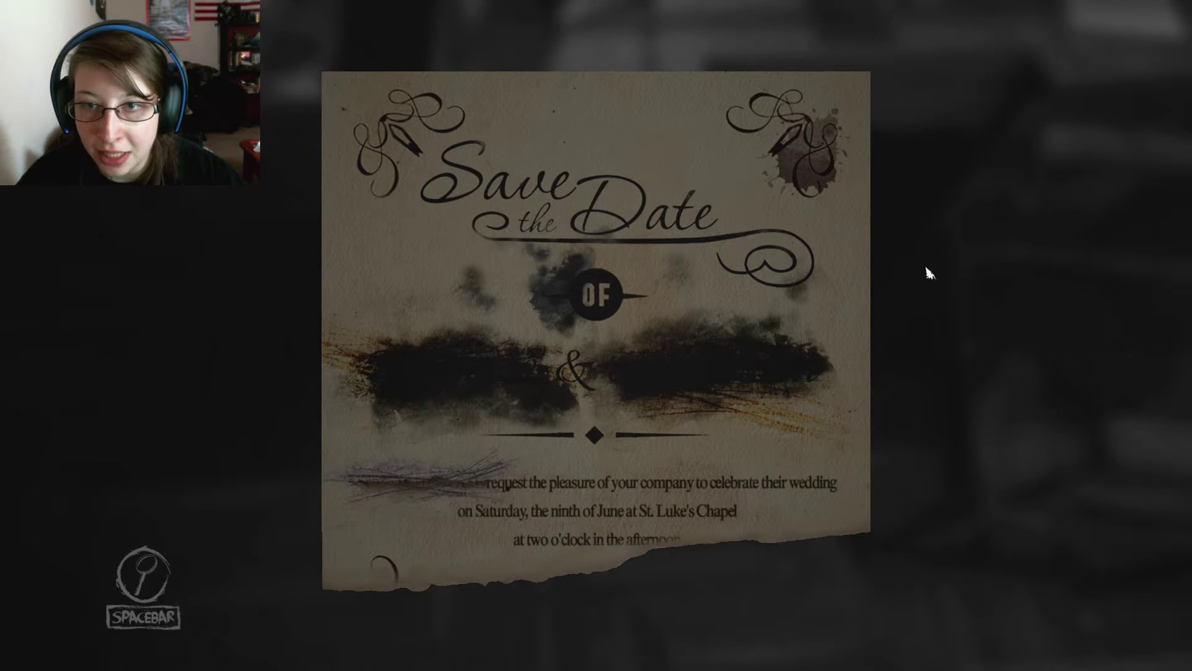
key(space)
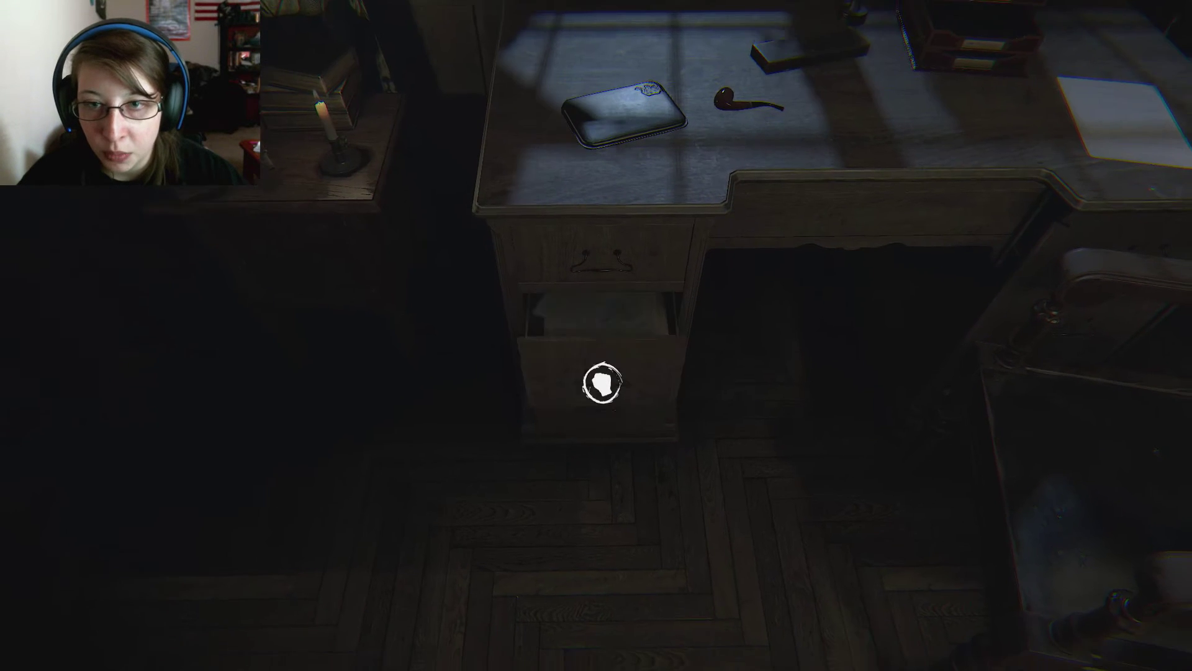
click(603, 383)
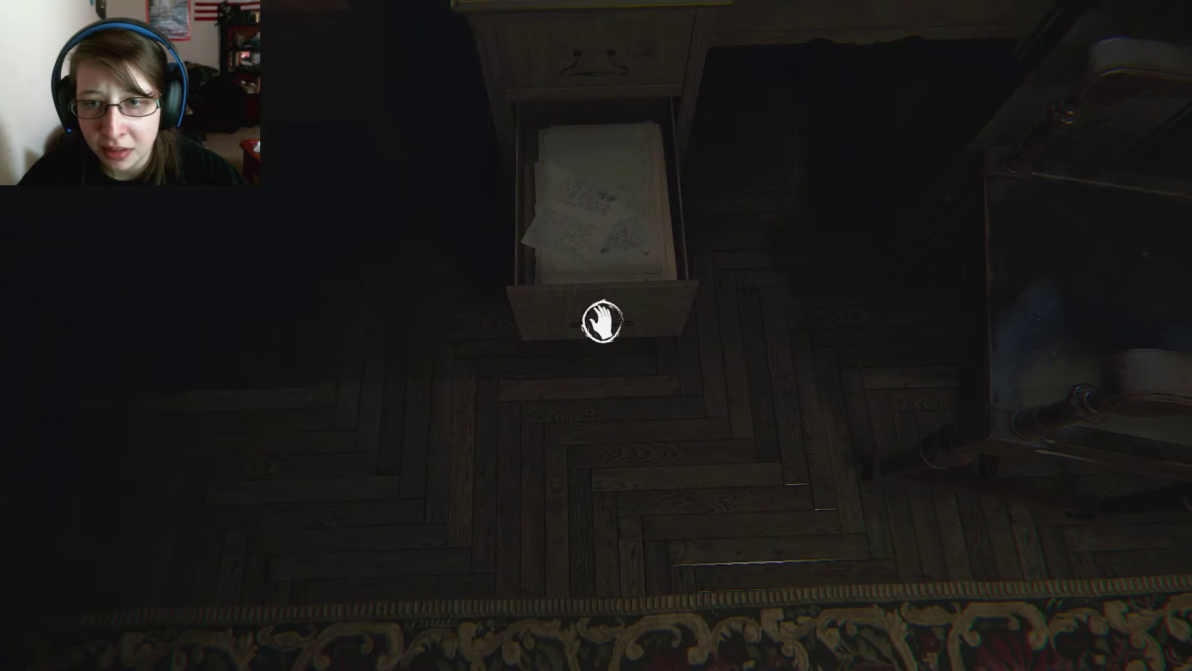
click(602, 321)
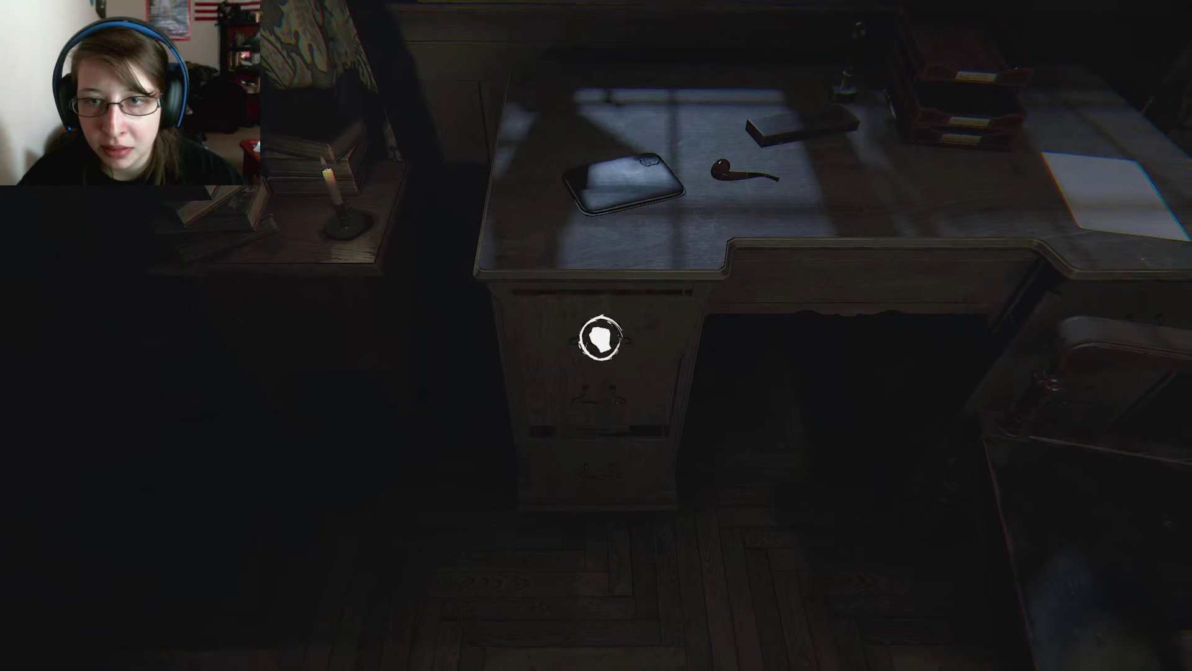
click(601, 339)
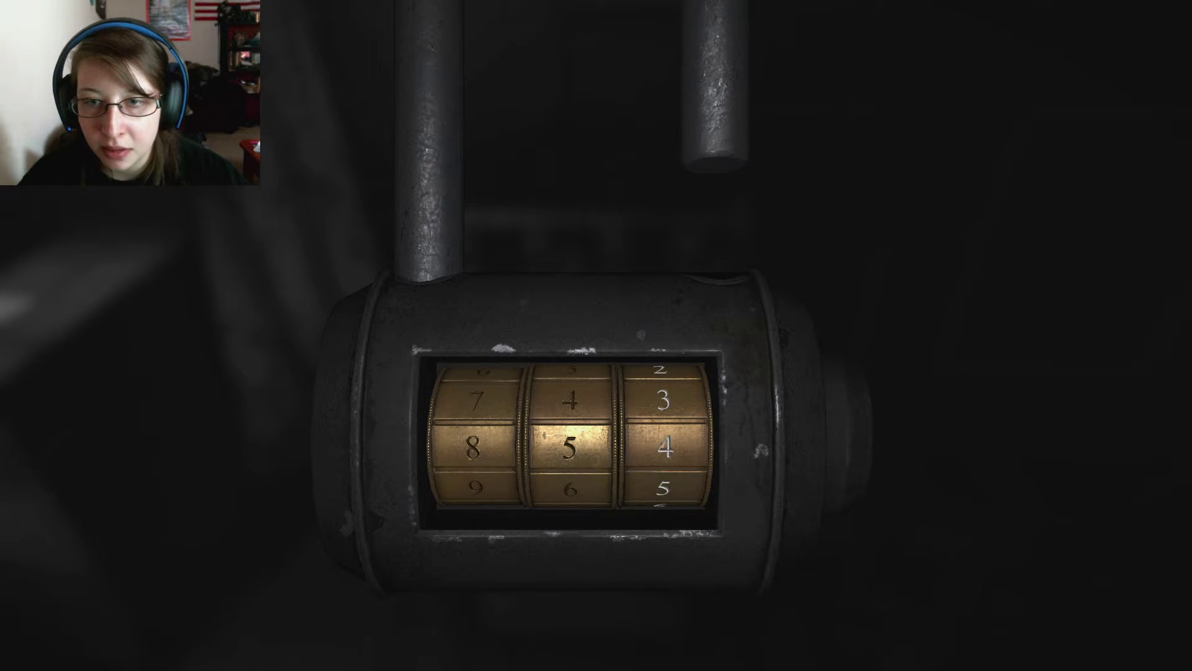
key(Escape)
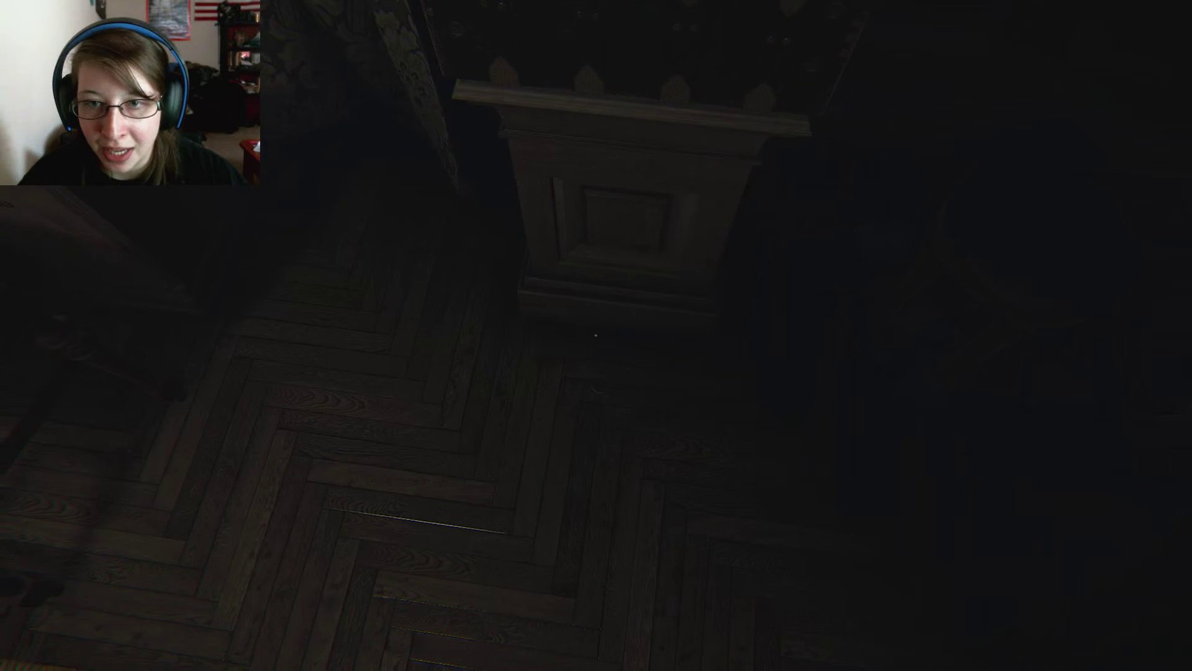
drag(597, 466, 596, 187)
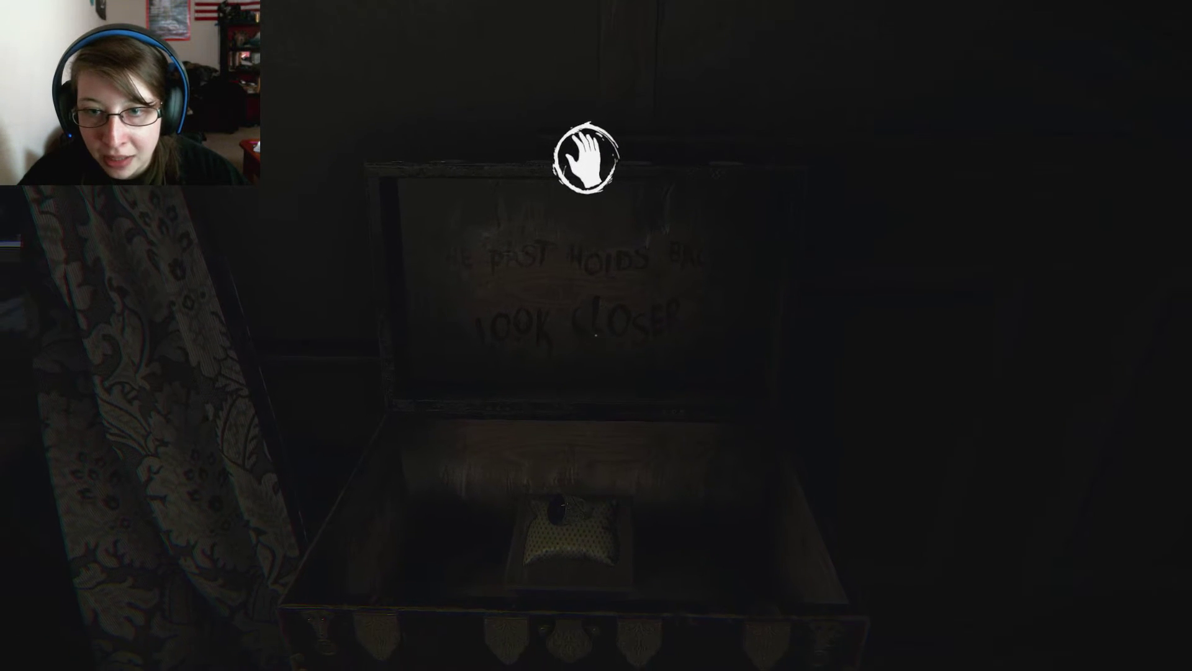
click(597, 391)
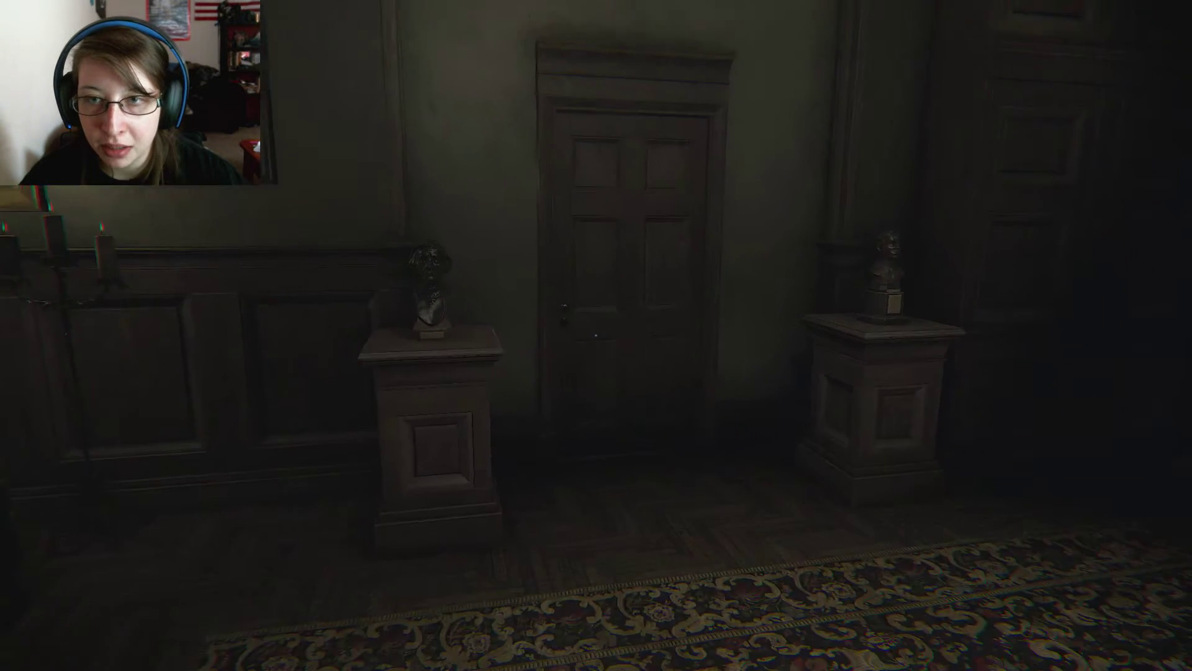
key(w)
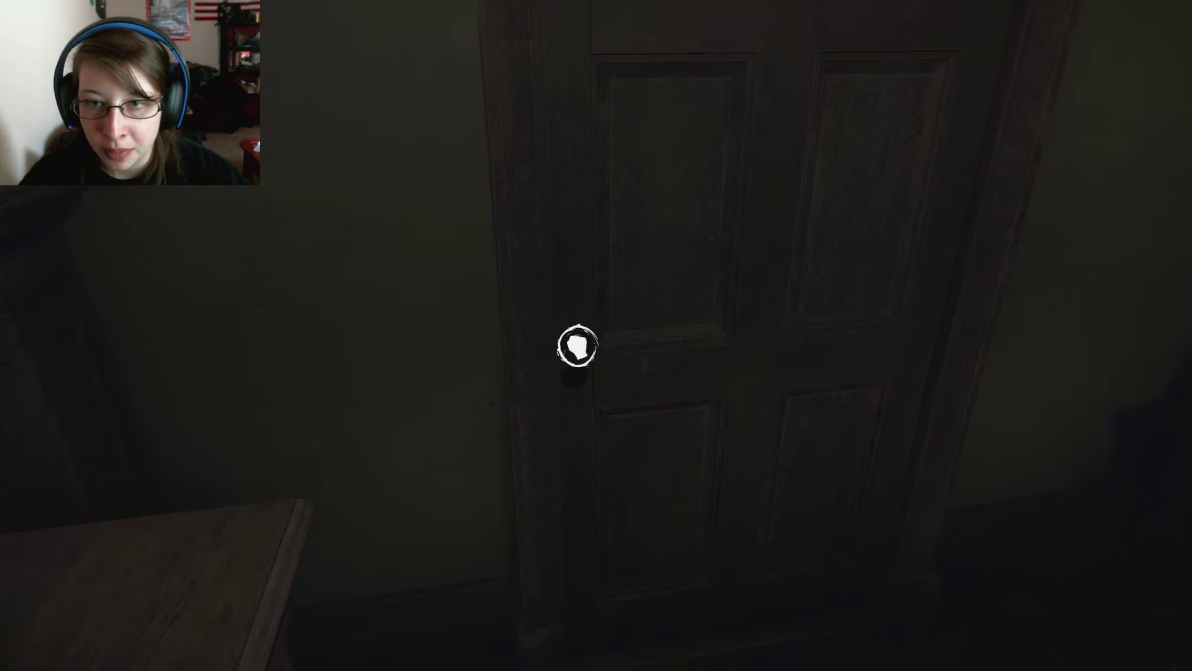
click(578, 348)
key(w)
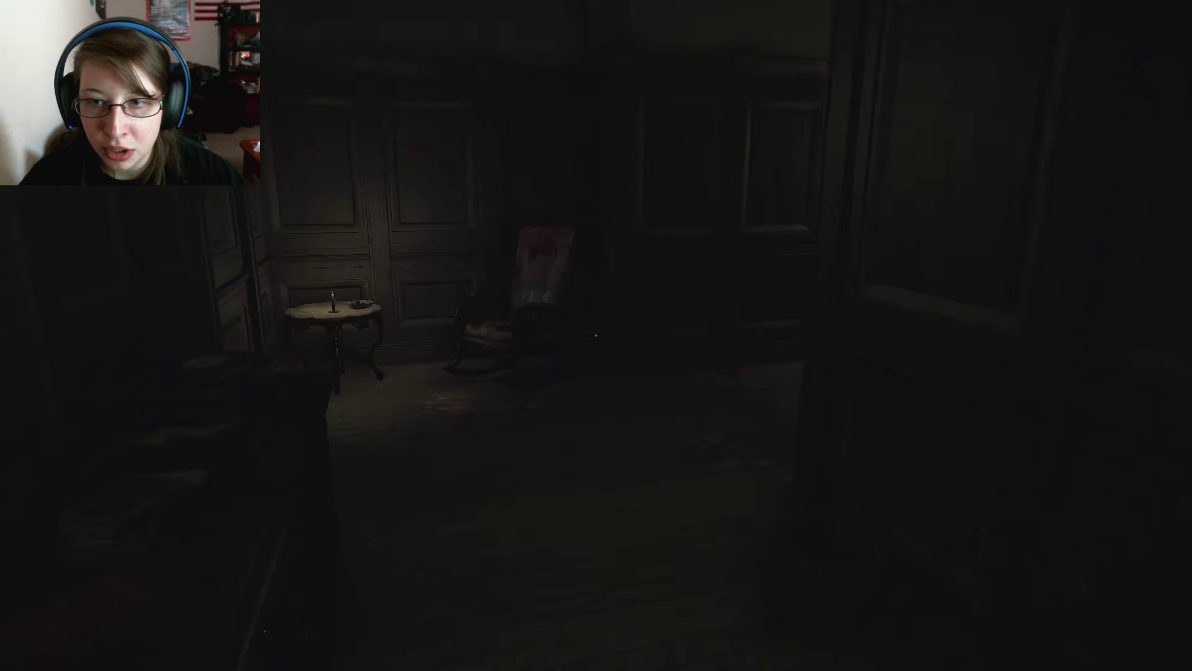
key(w)
key(w)
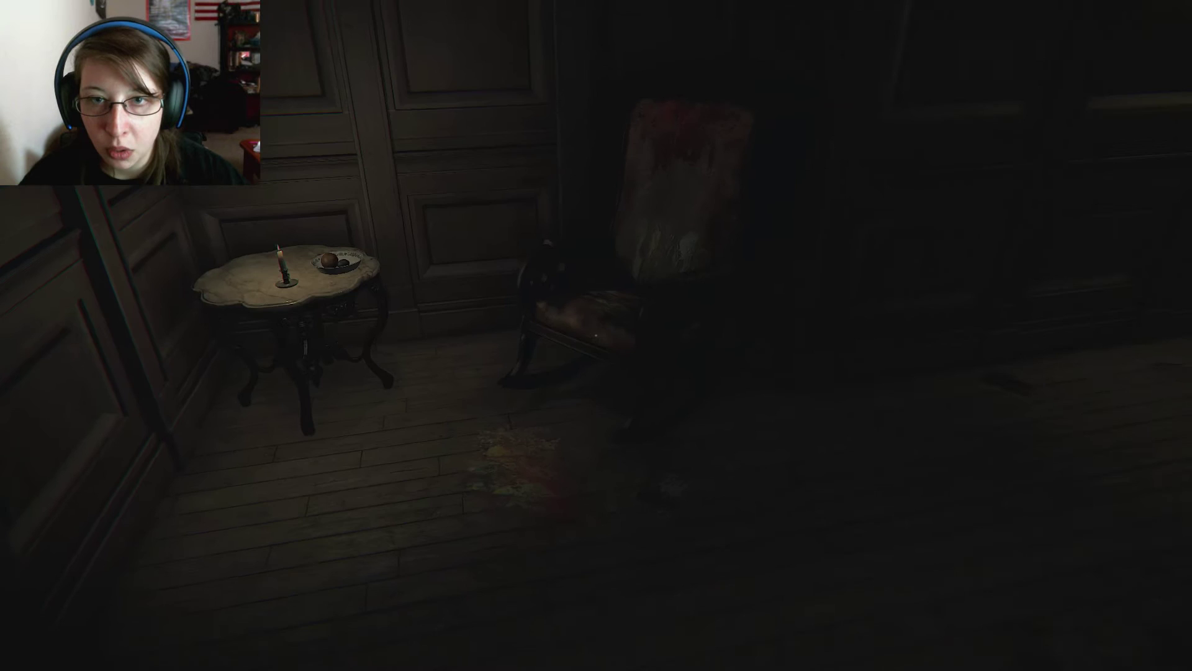
key(s)
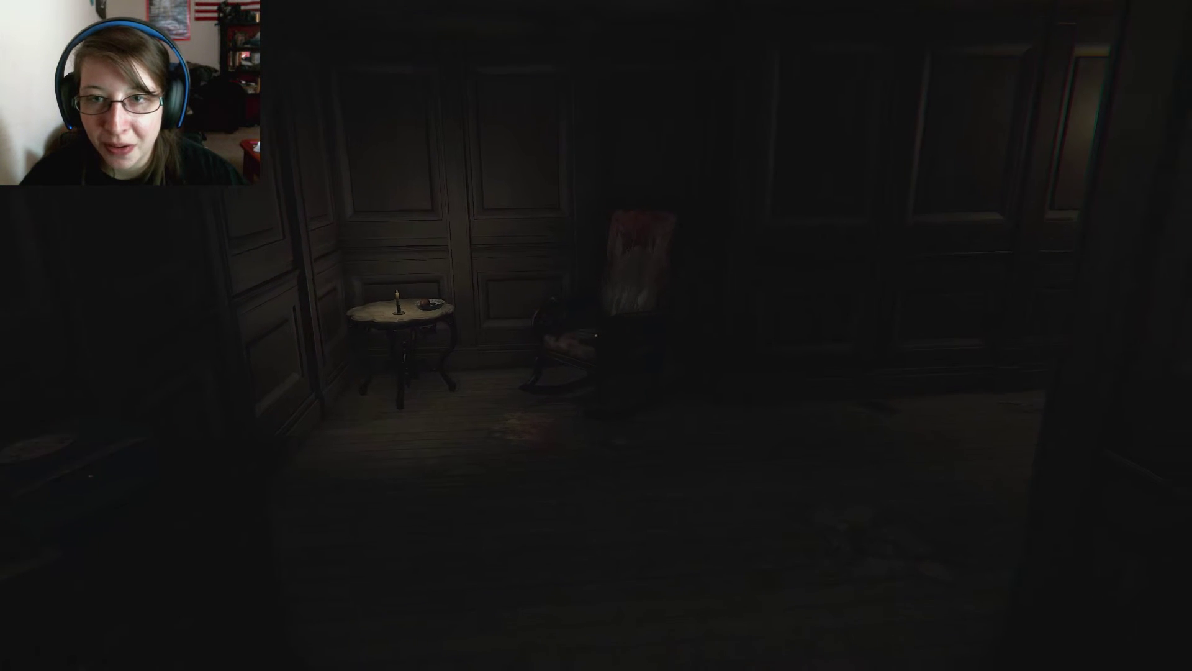
key(w)
key(w)
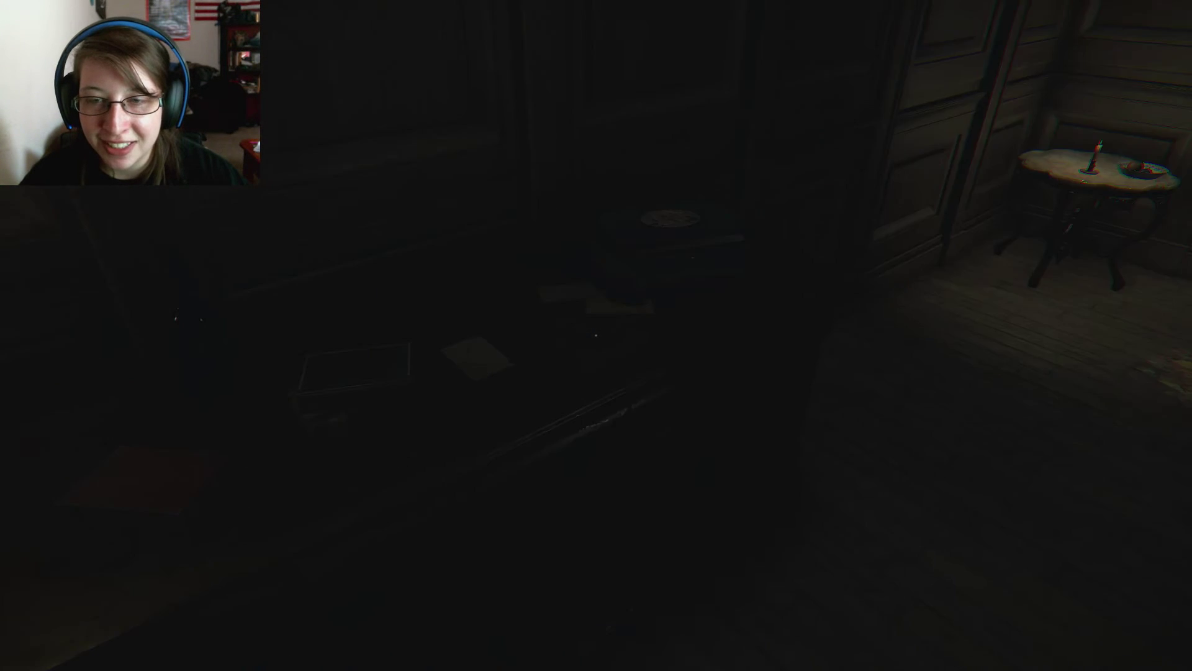
key(w)
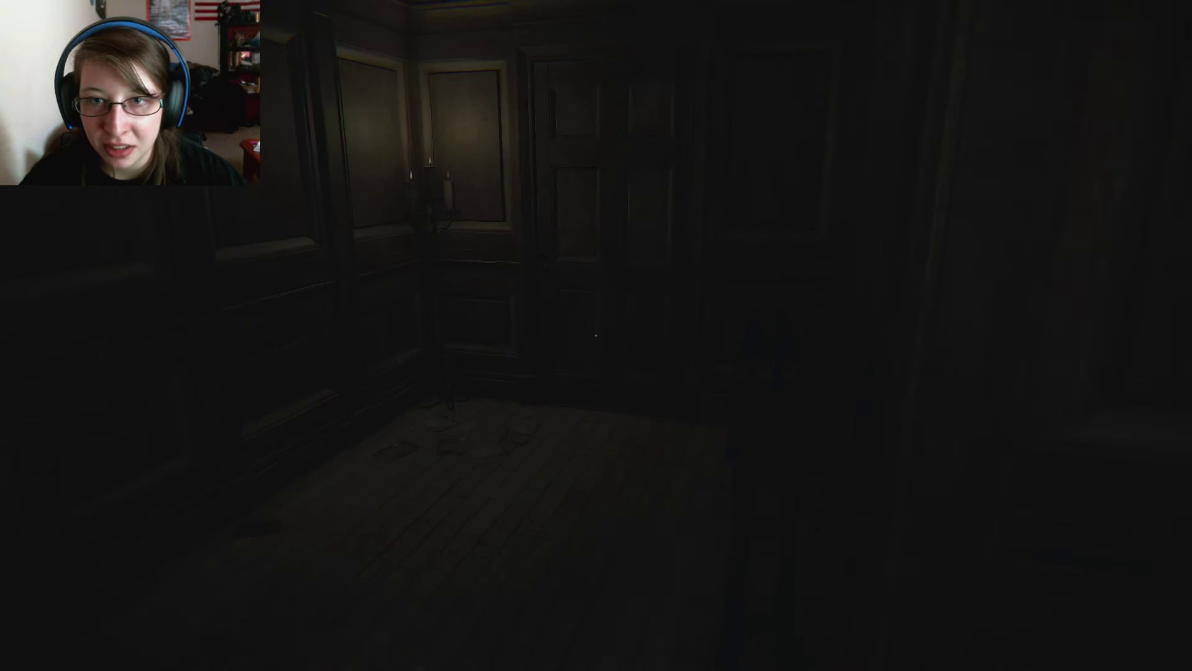
key(w)
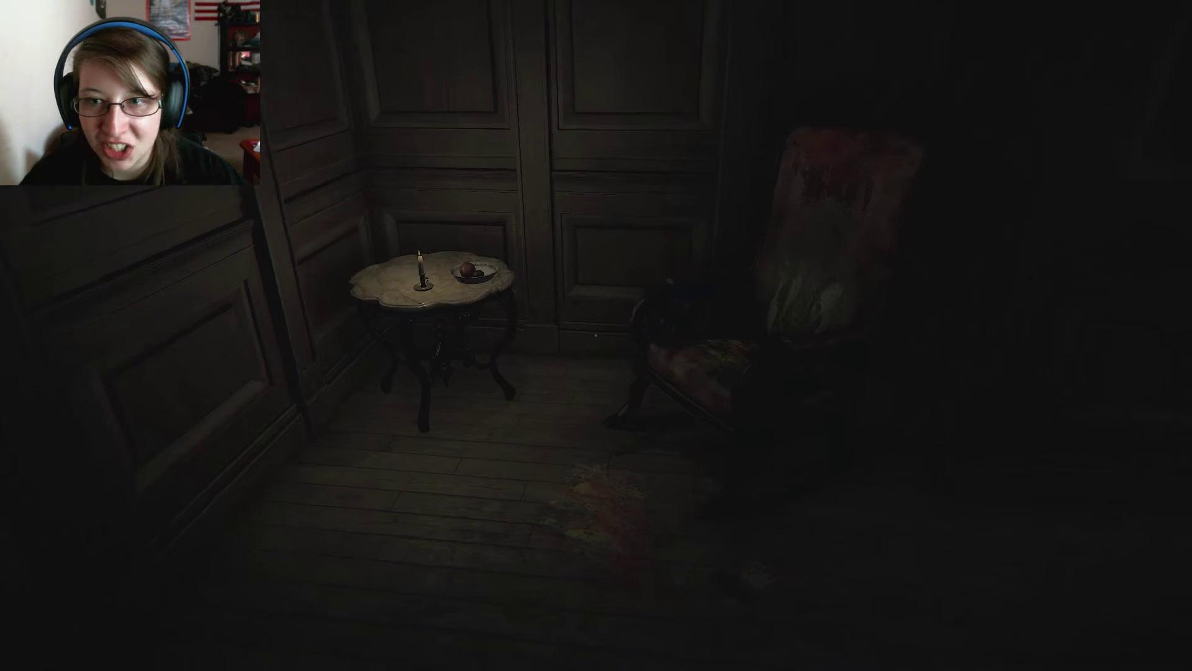
key(w)
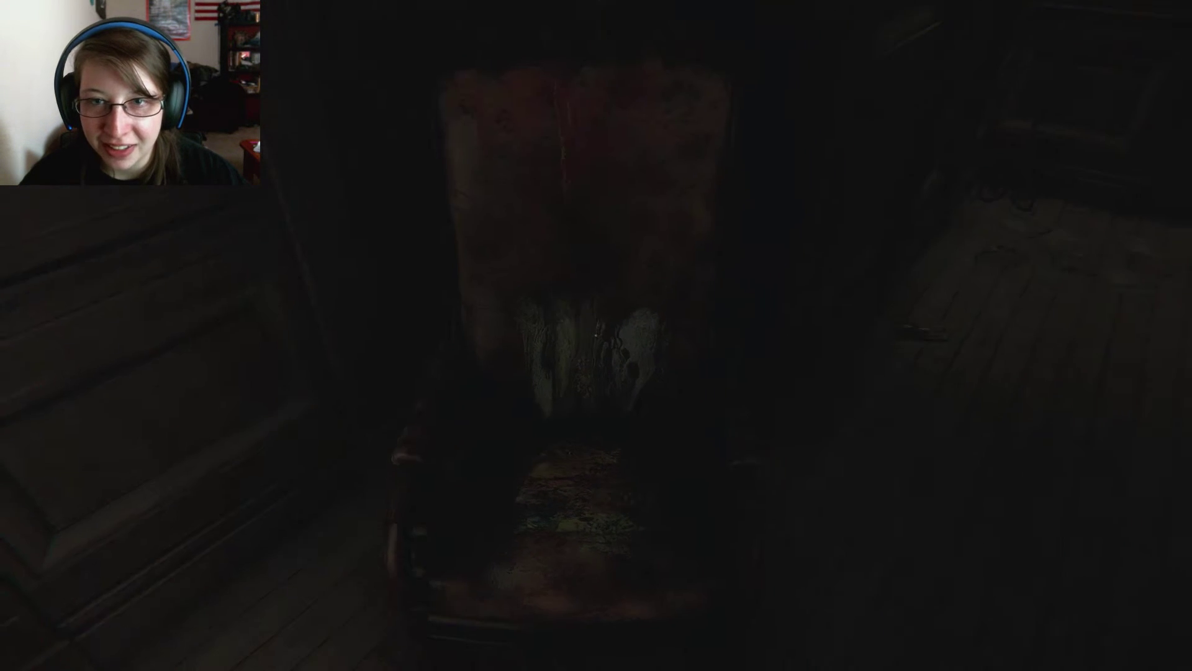
key(w)
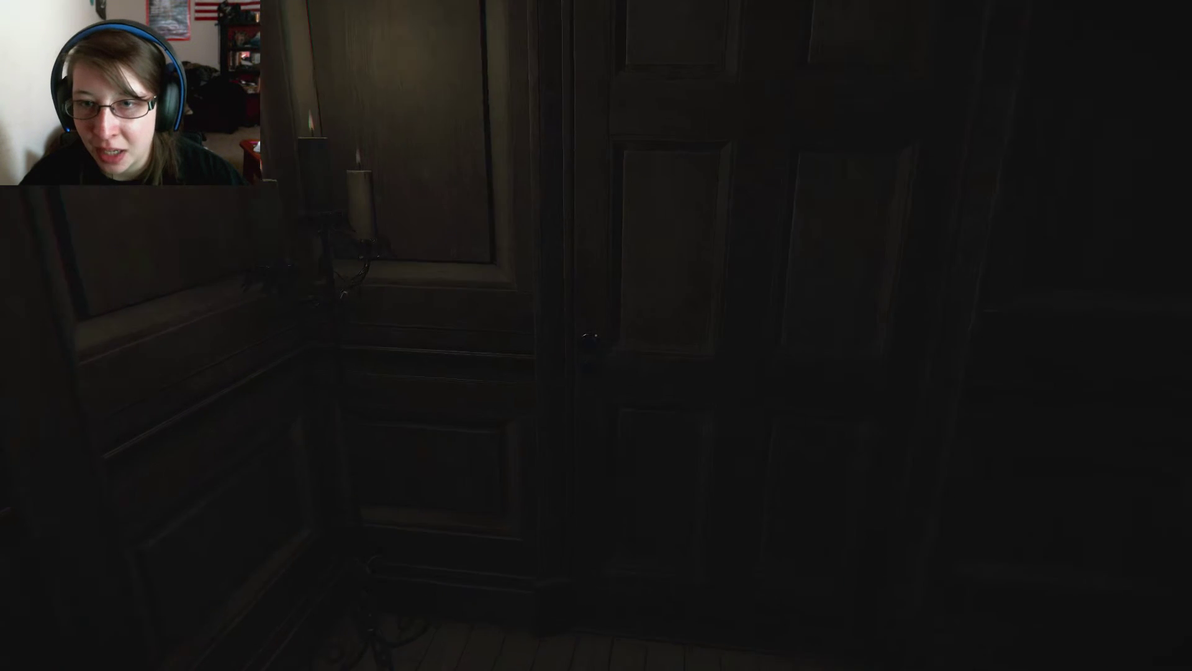
click(593, 366)
key(w)
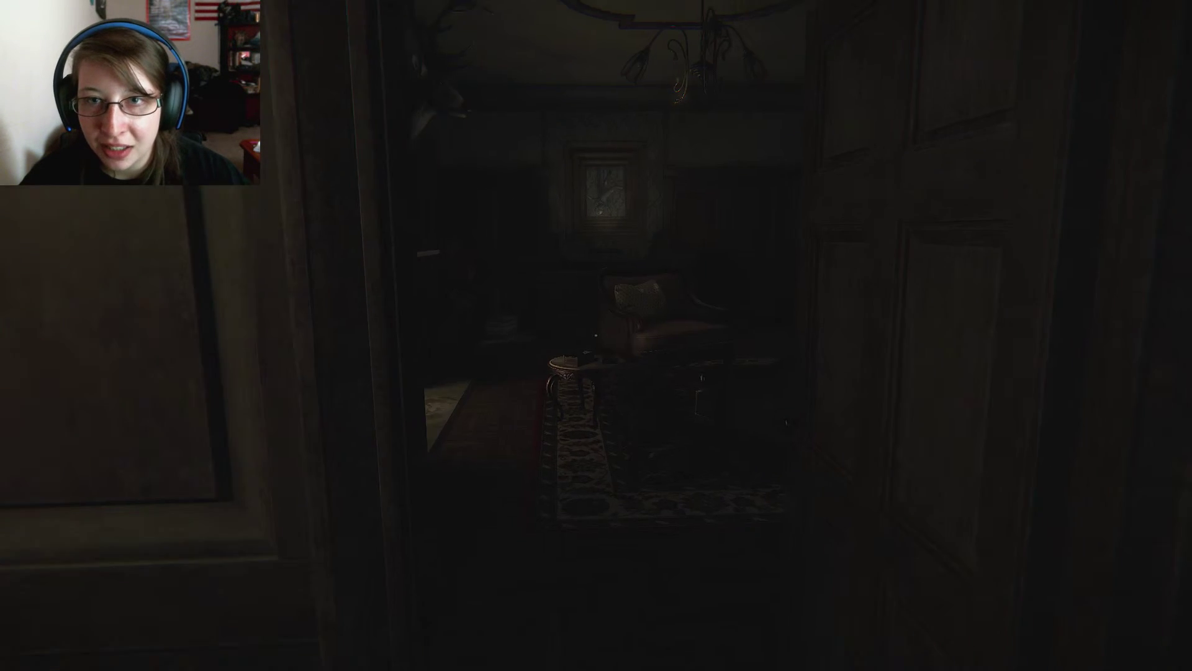
key(w)
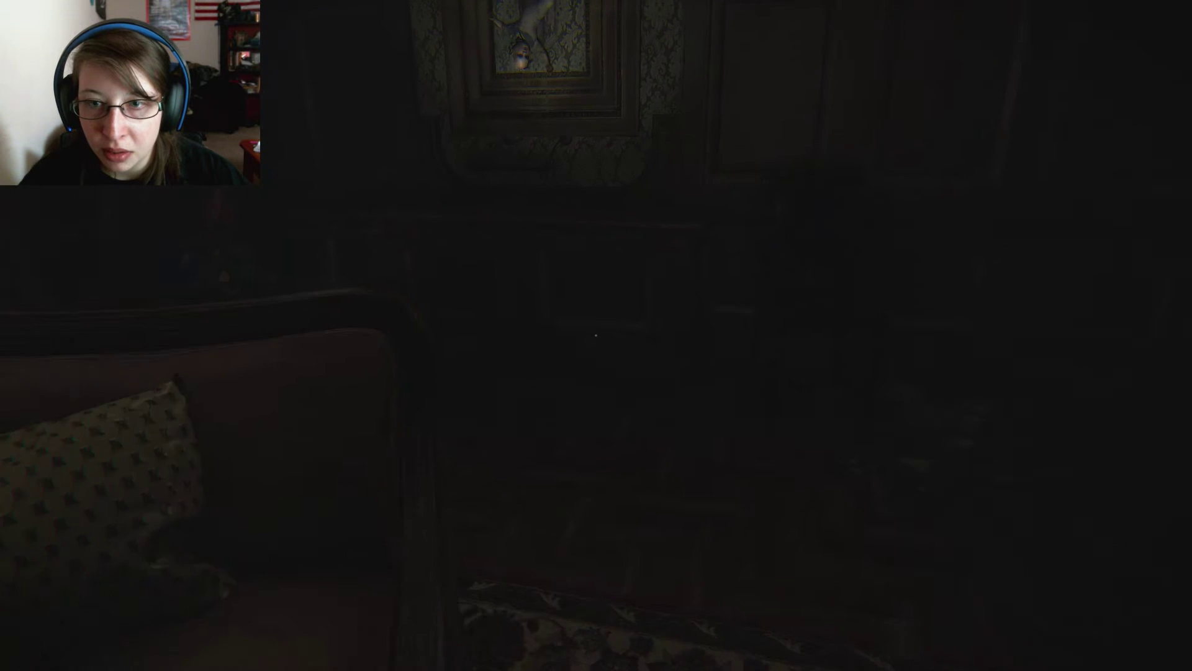
key(w)
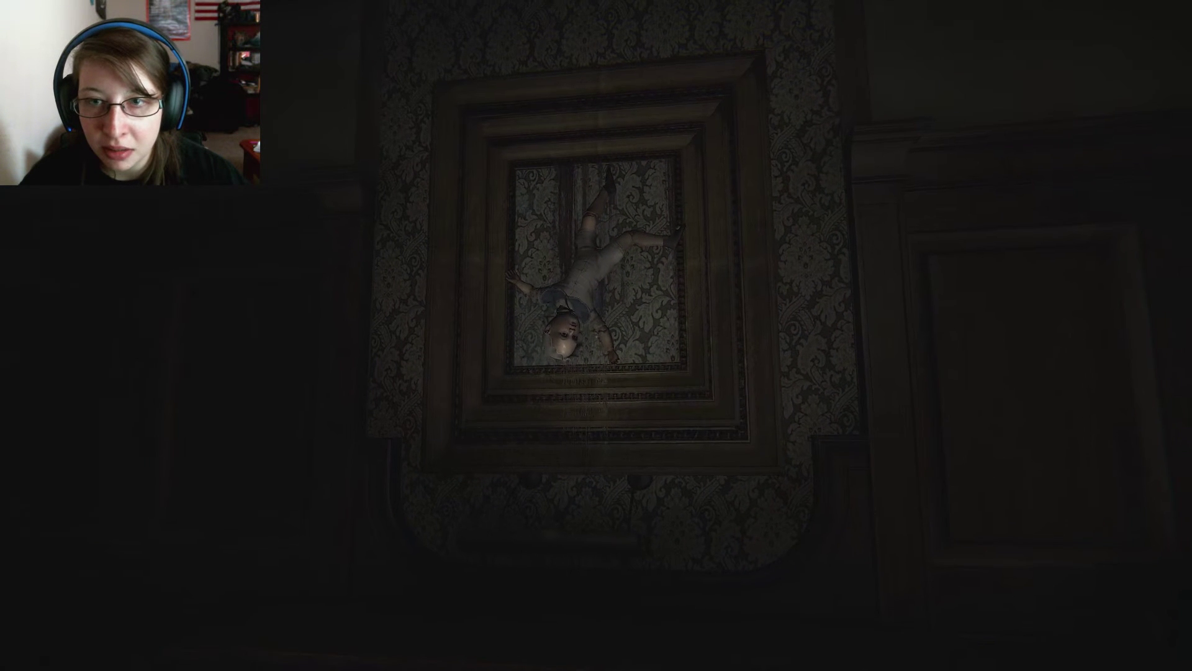
key(w)
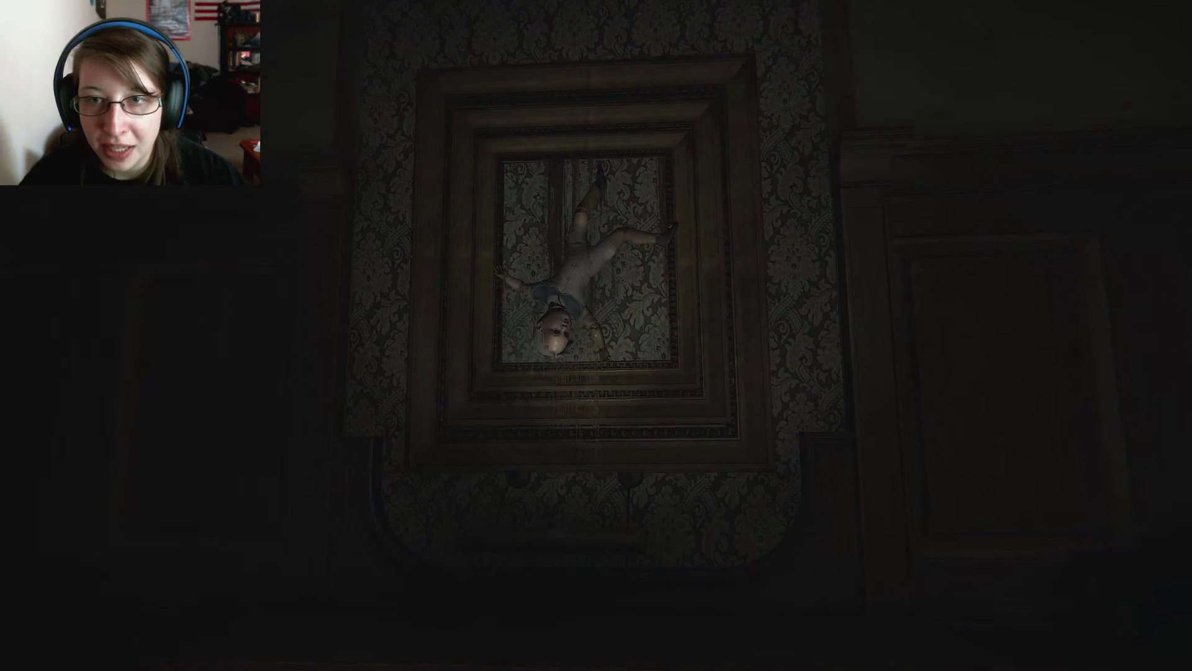
key(w)
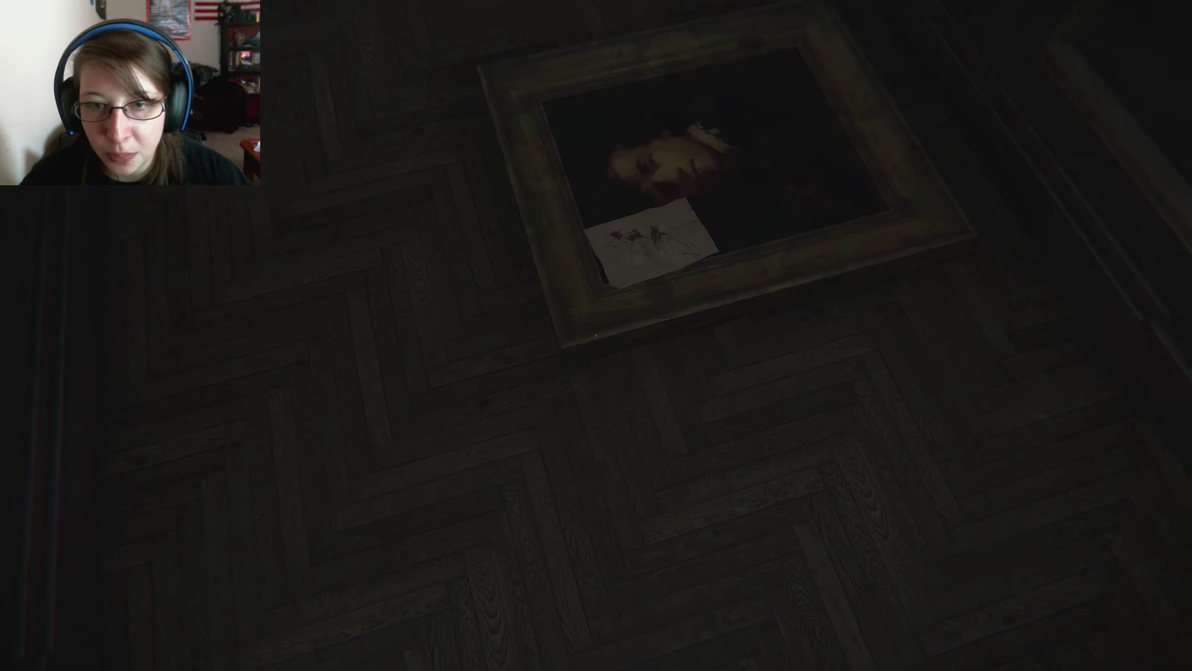
click(597, 335)
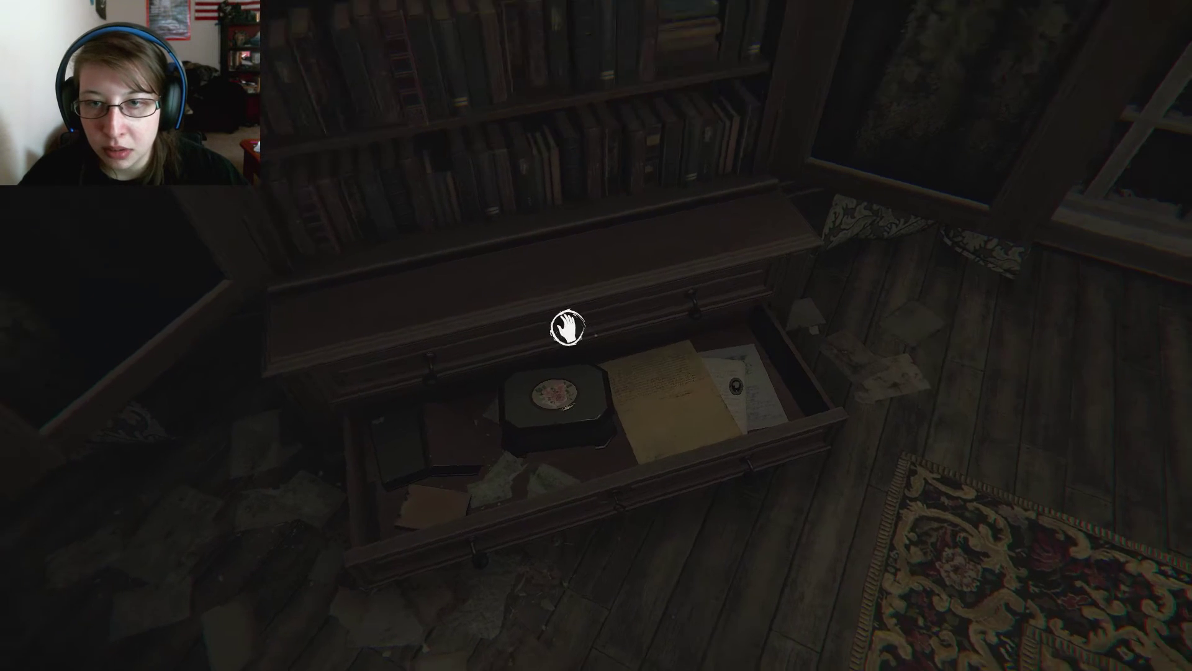
click(572, 336)
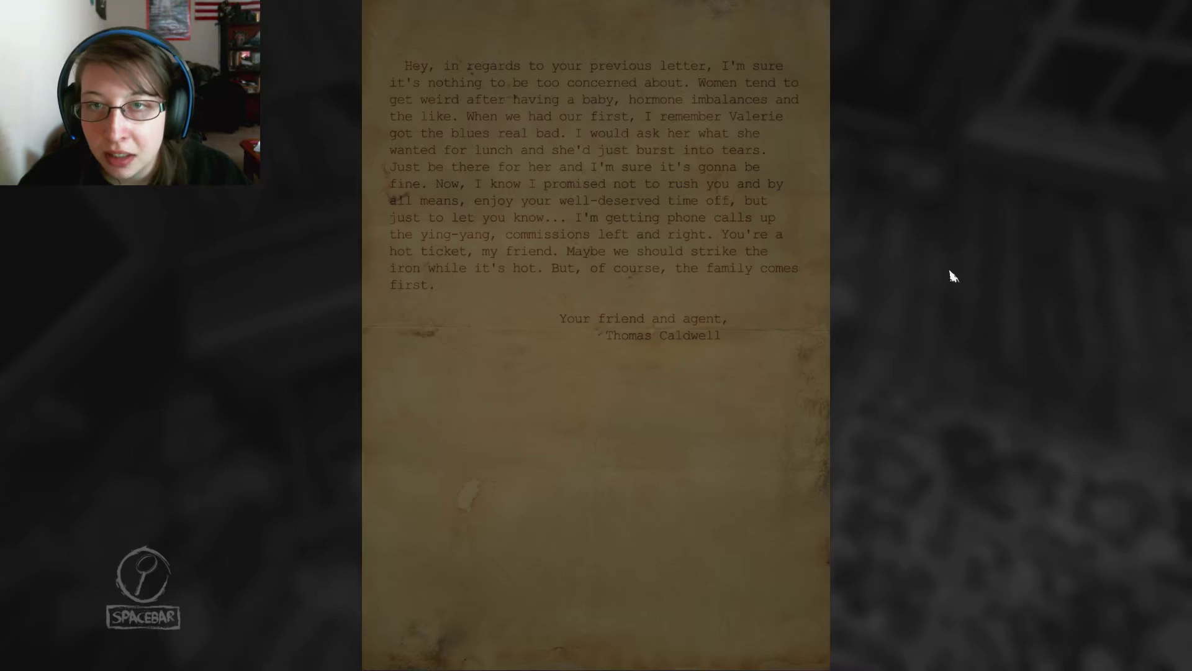
key(space)
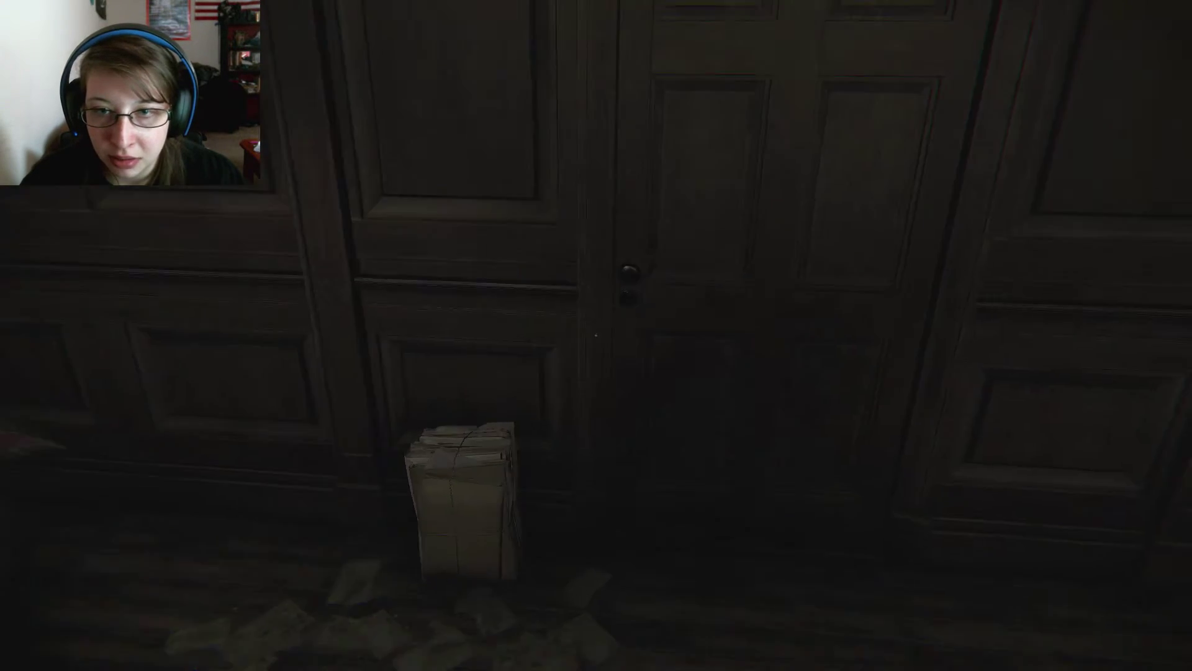
click(579, 341)
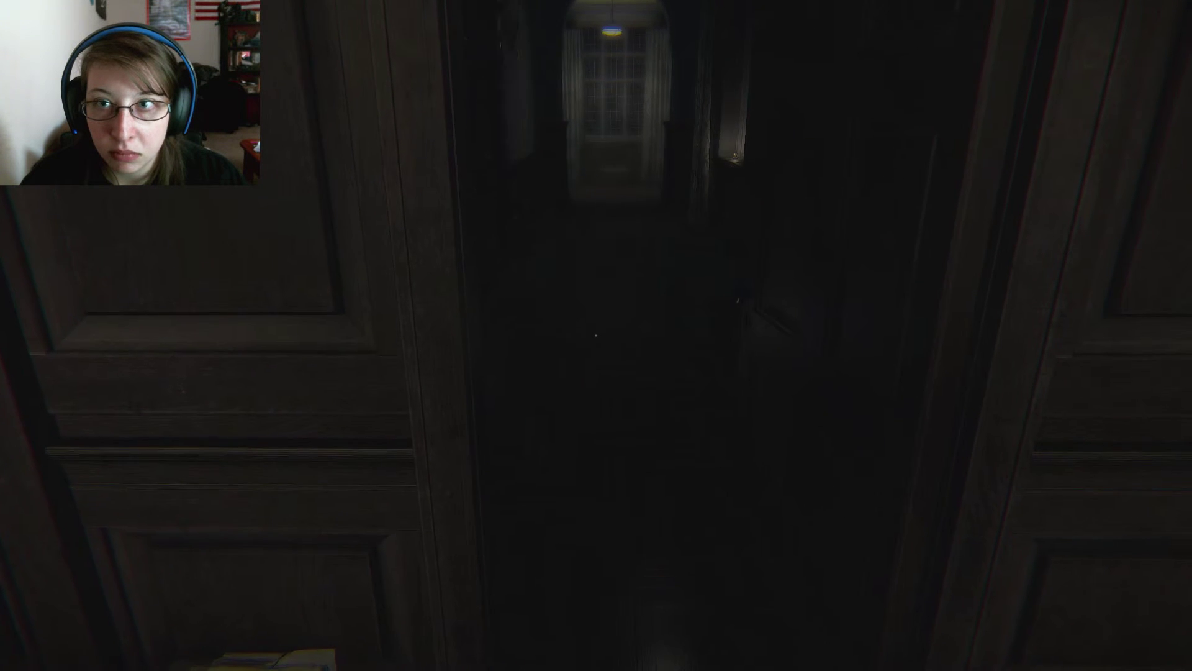
key(w)
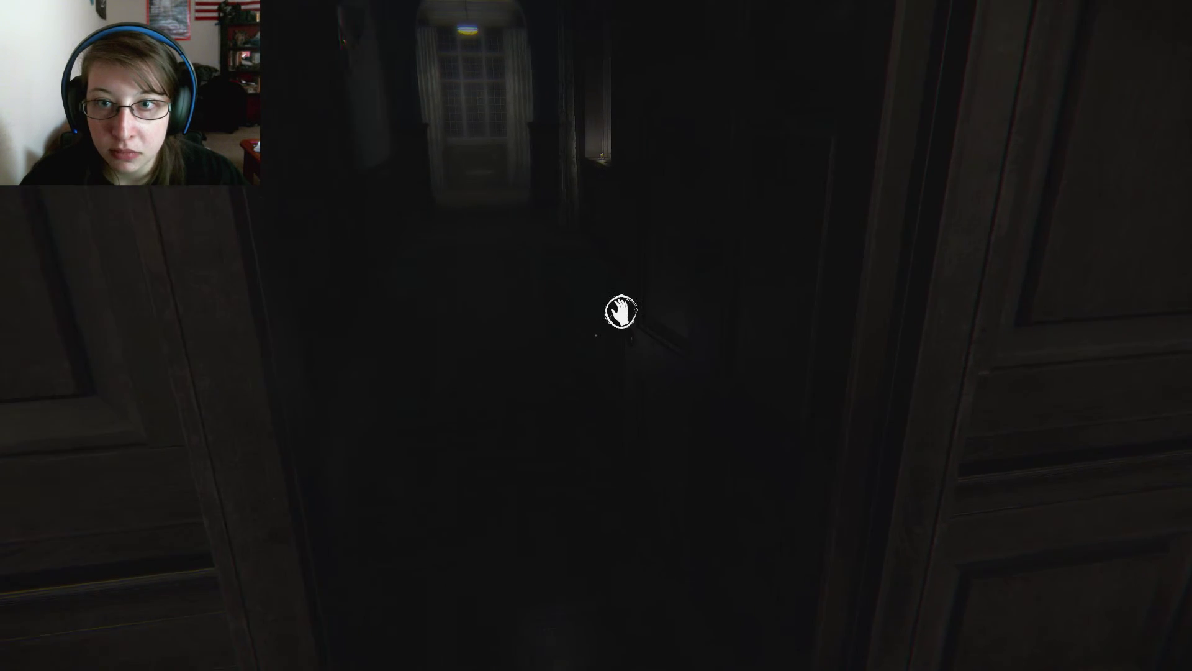
key(w)
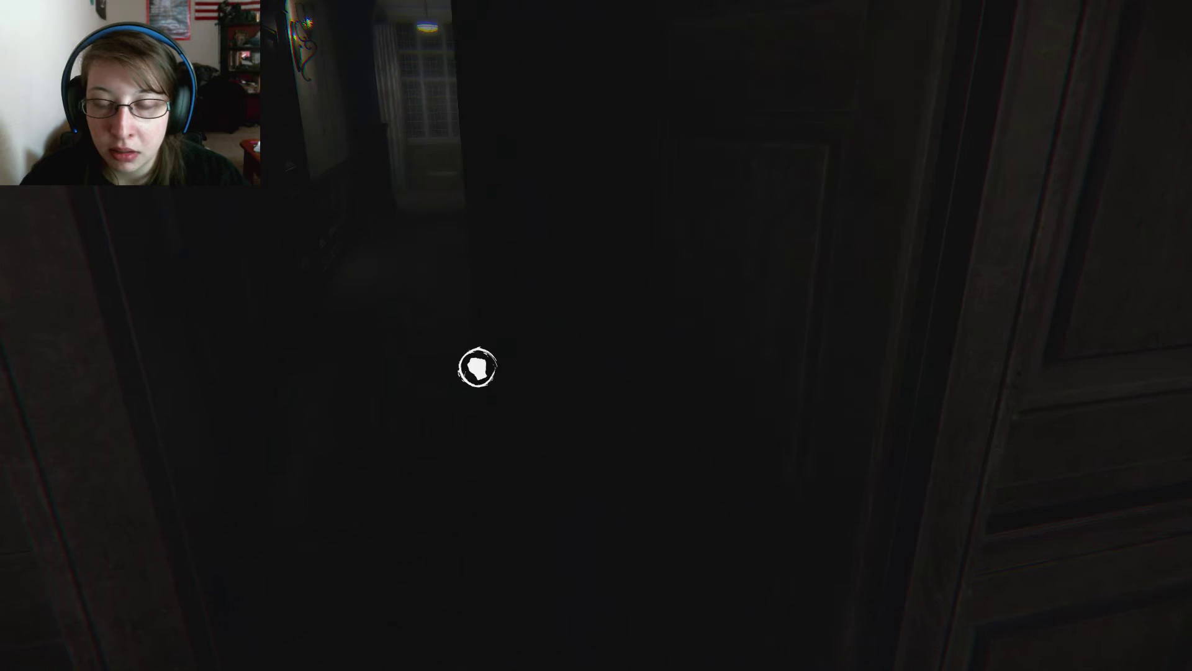
key(w)
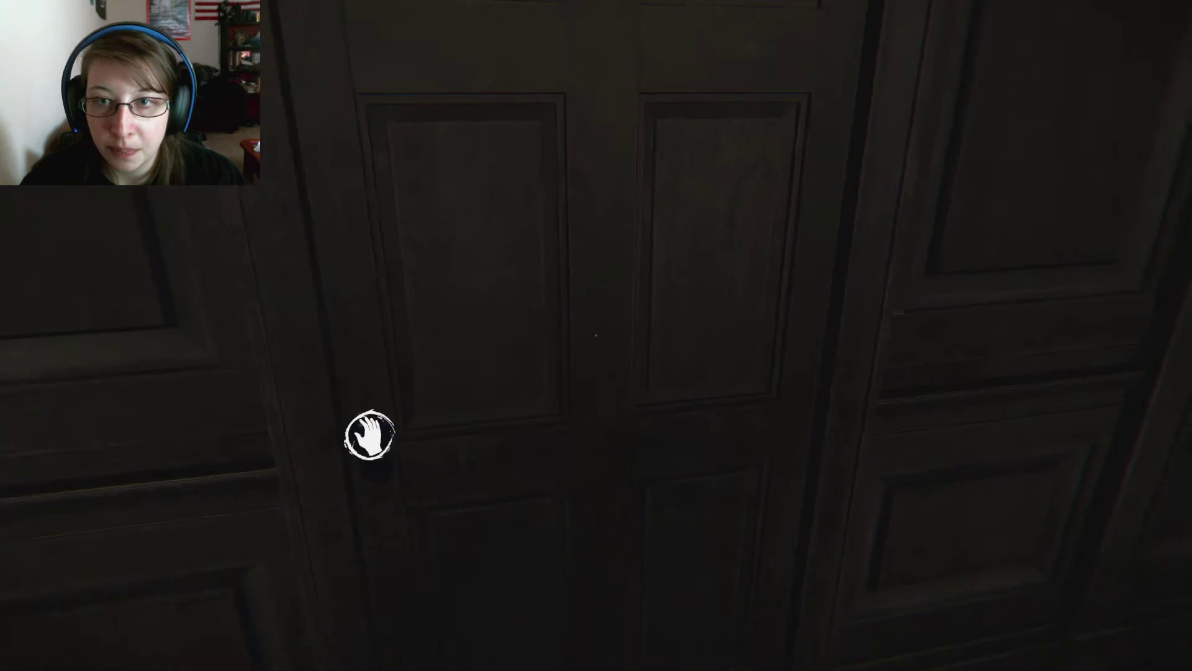
key(s)
key(w)
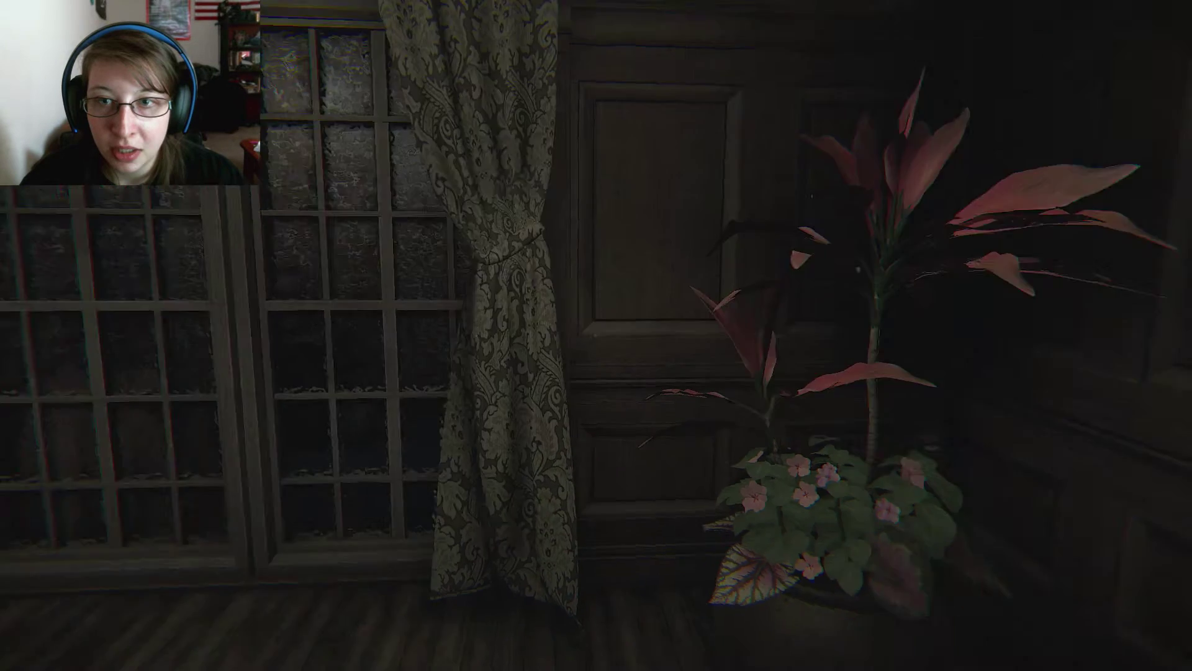
key(w)
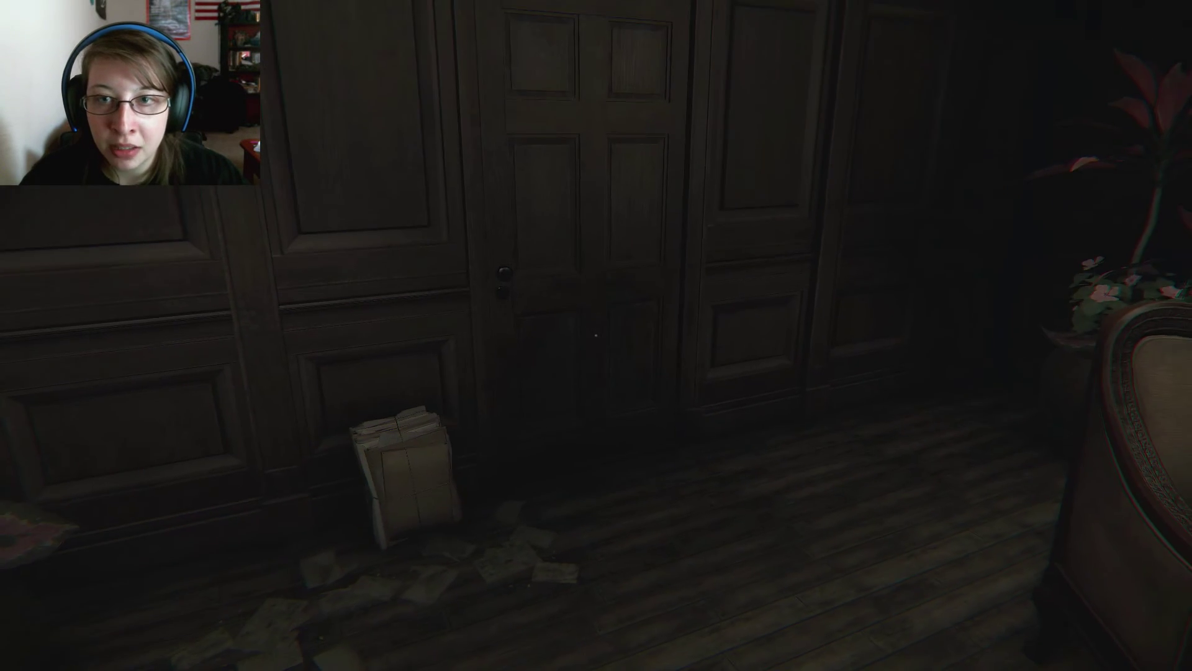
key(w)
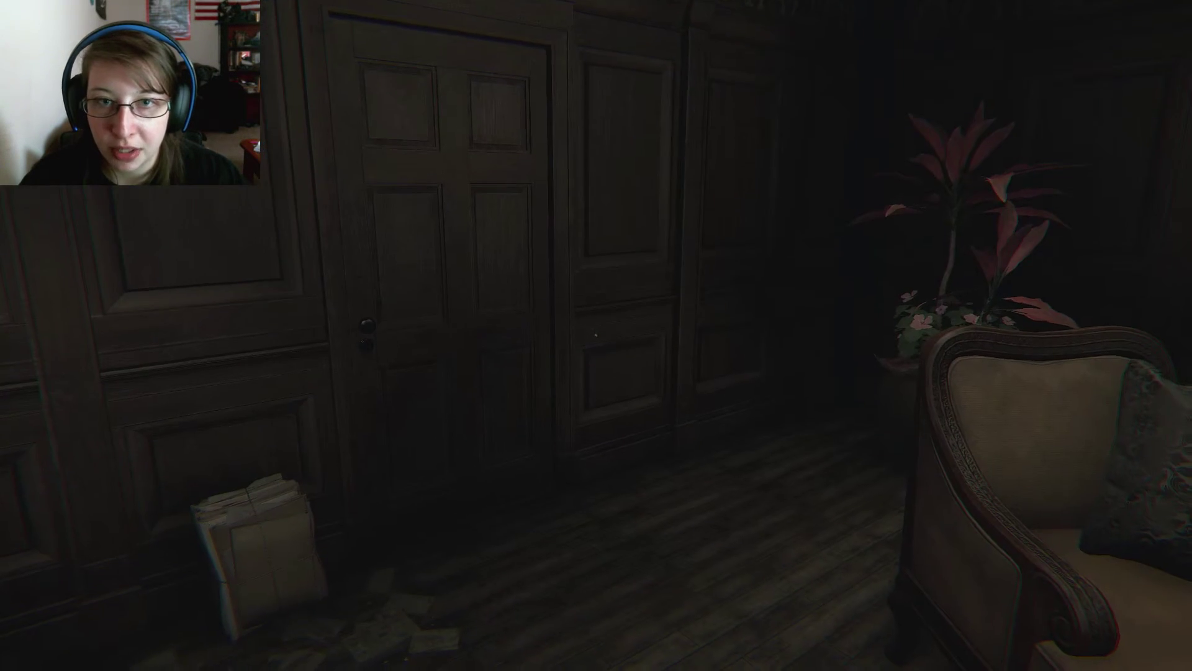
key(w)
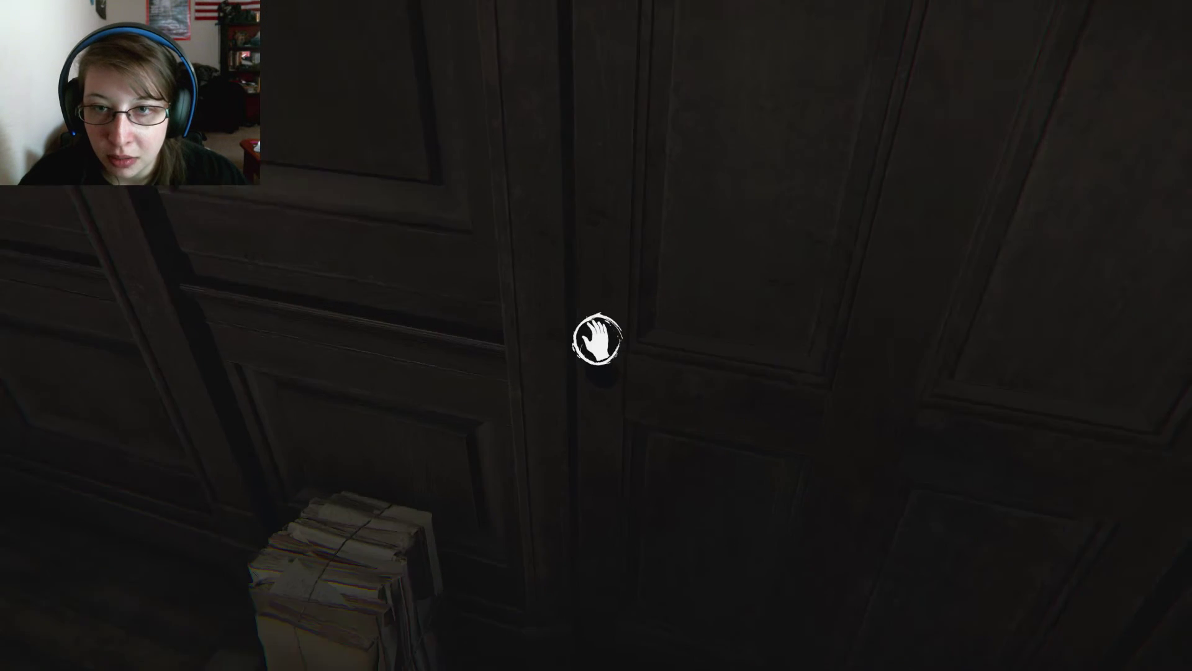
key(d)
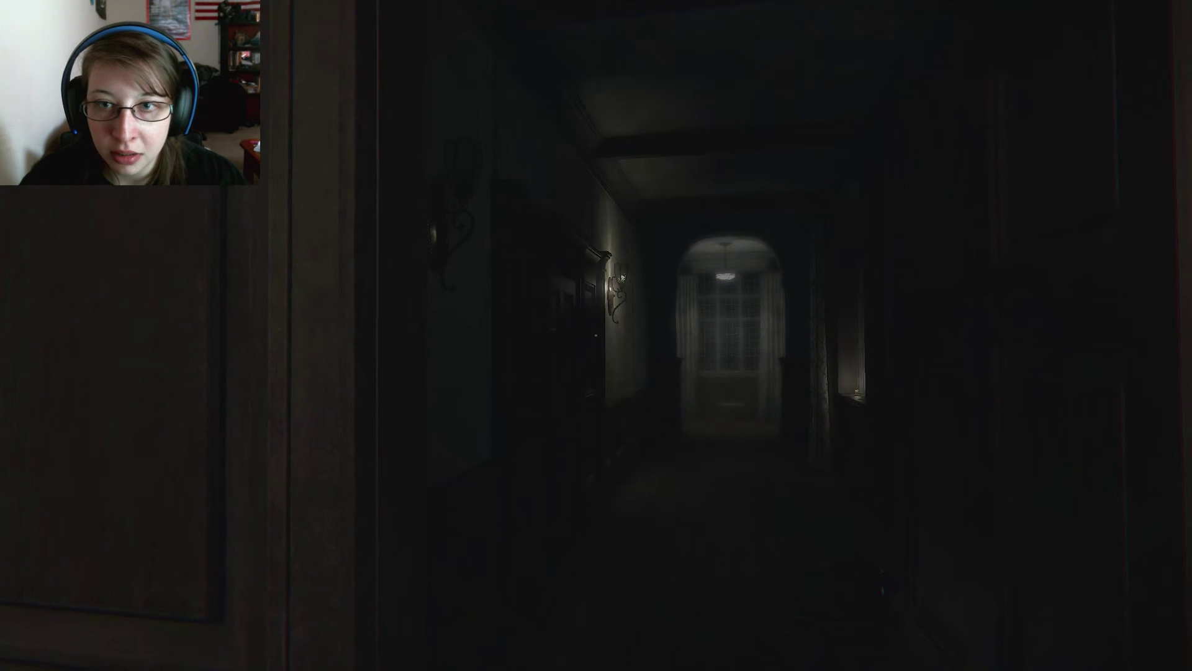
key(w)
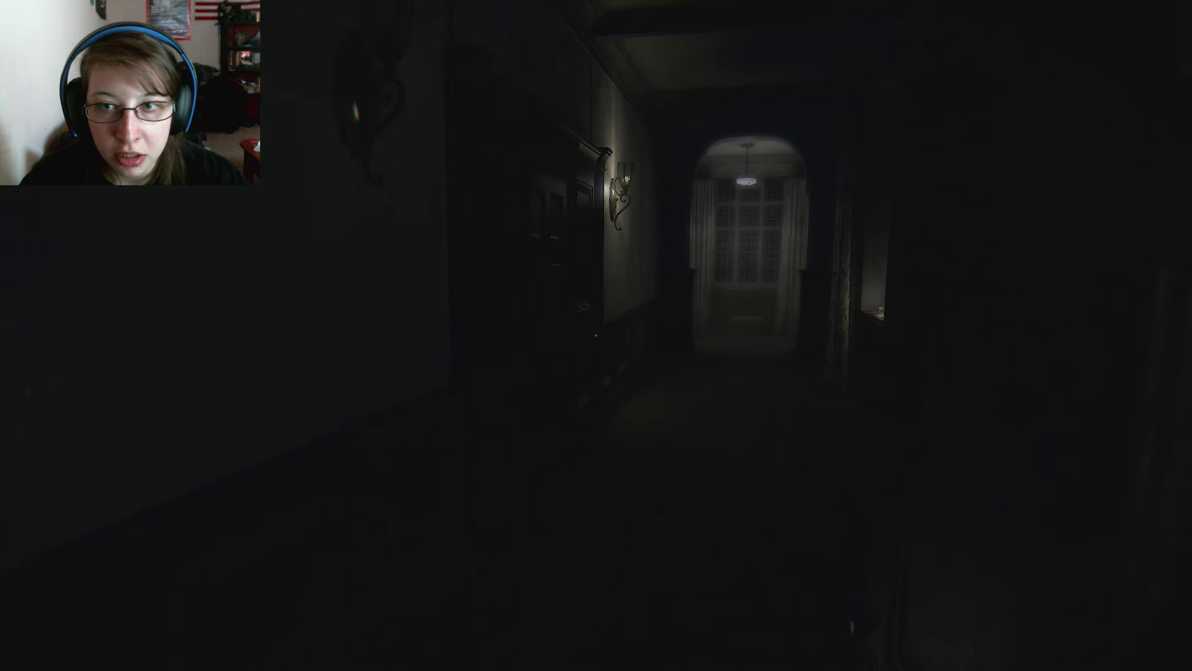
key(w)
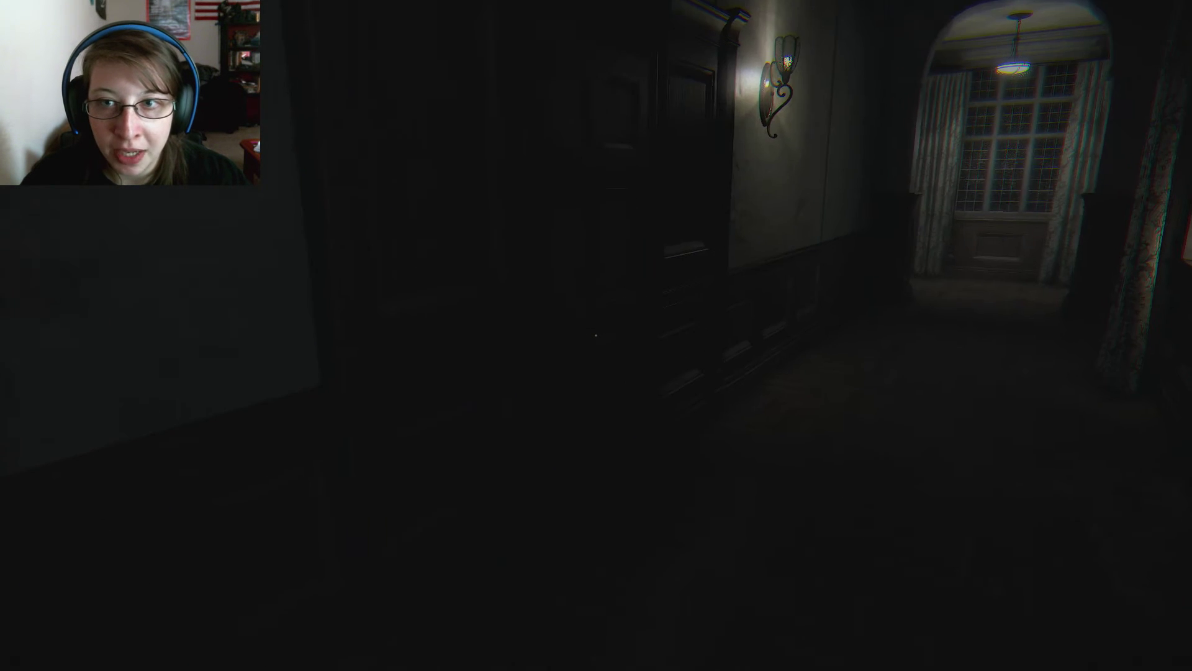
key(w)
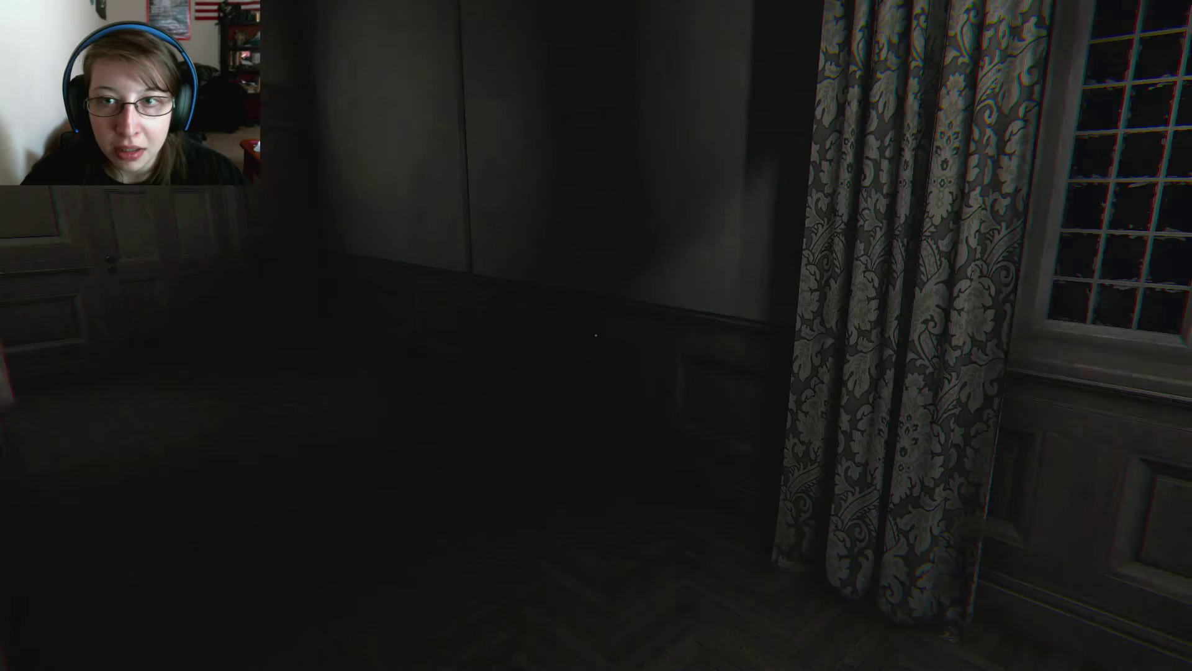
key(w)
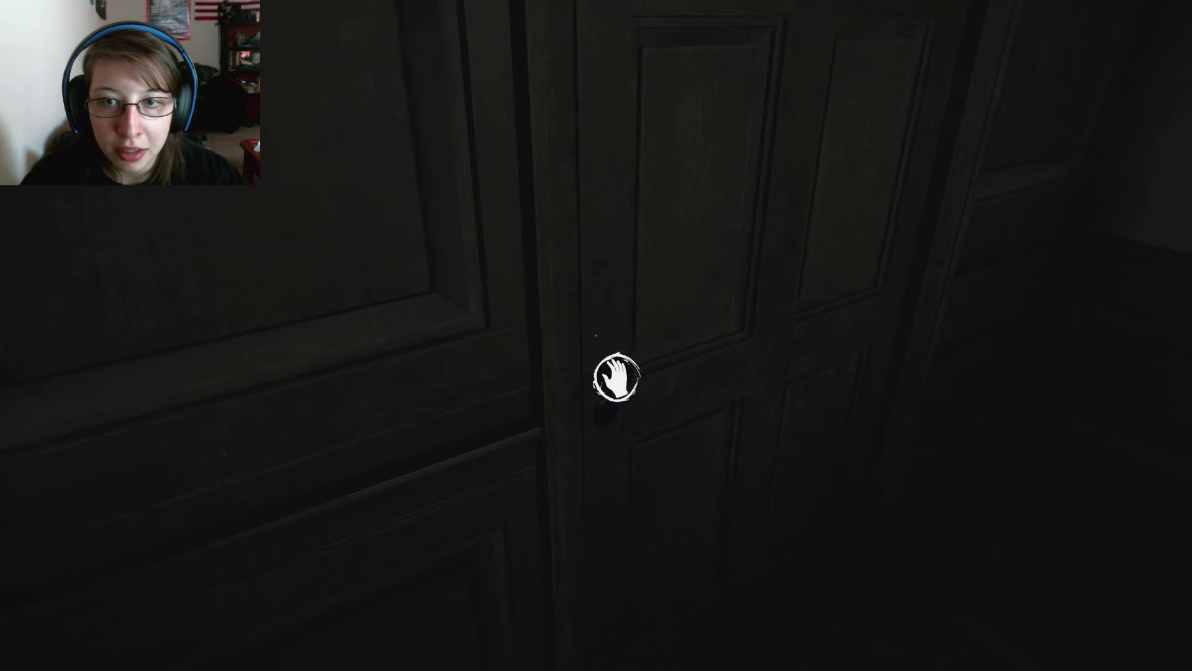
key(w)
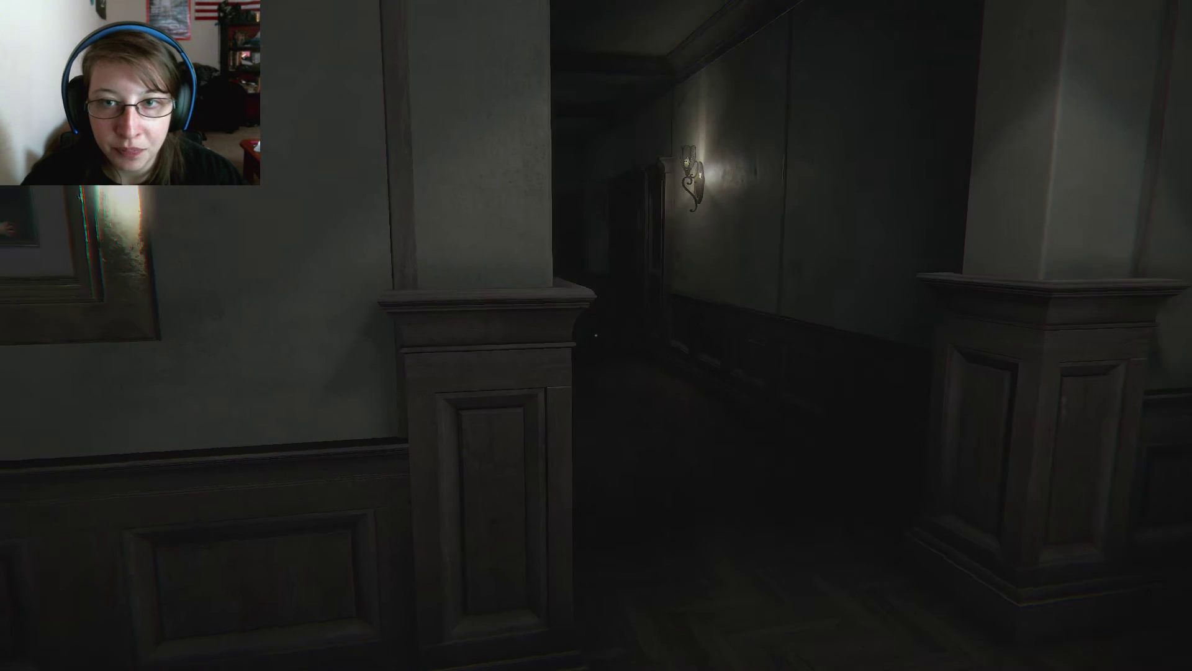
key(w)
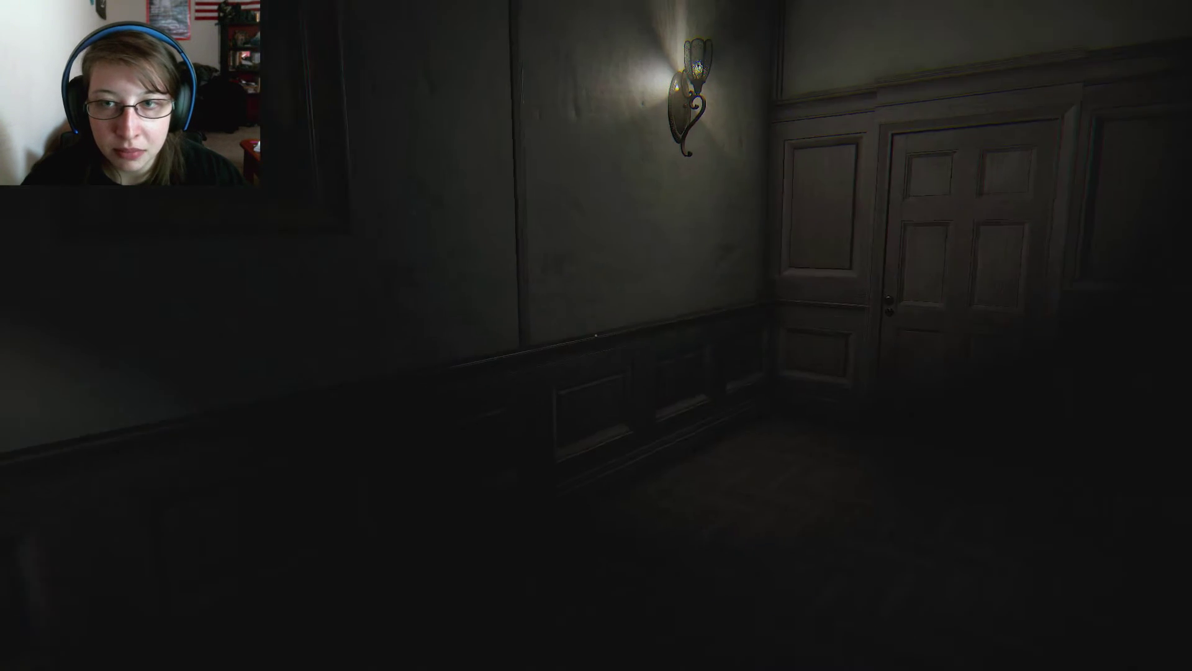
key(w)
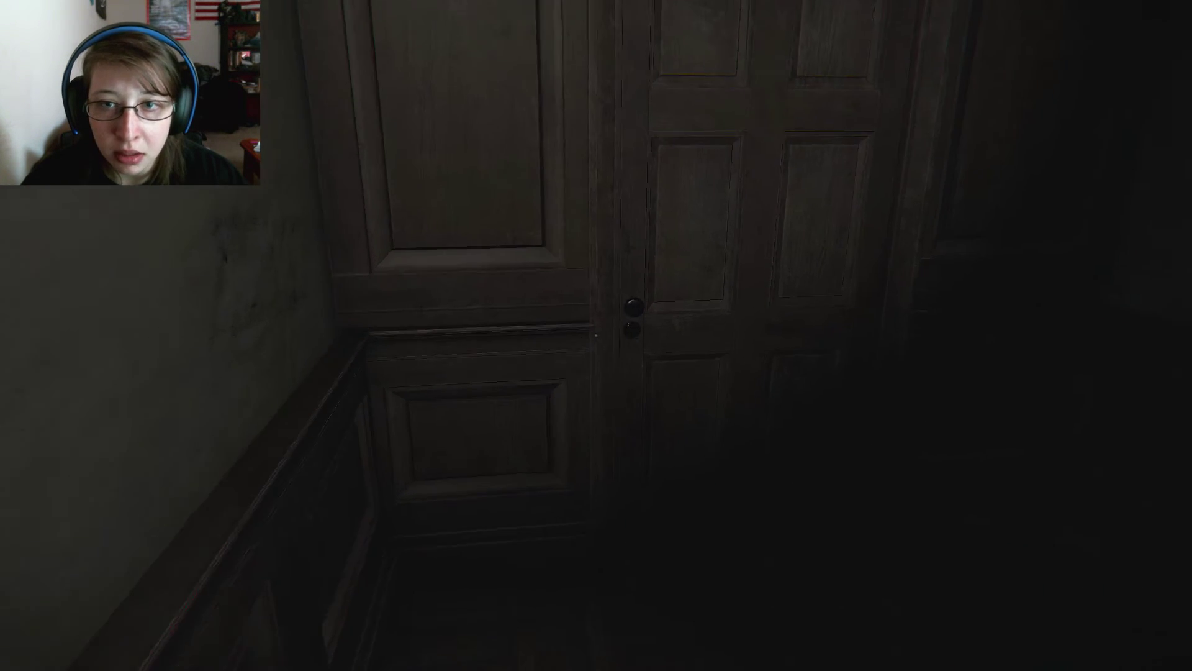
key(w)
key(w)
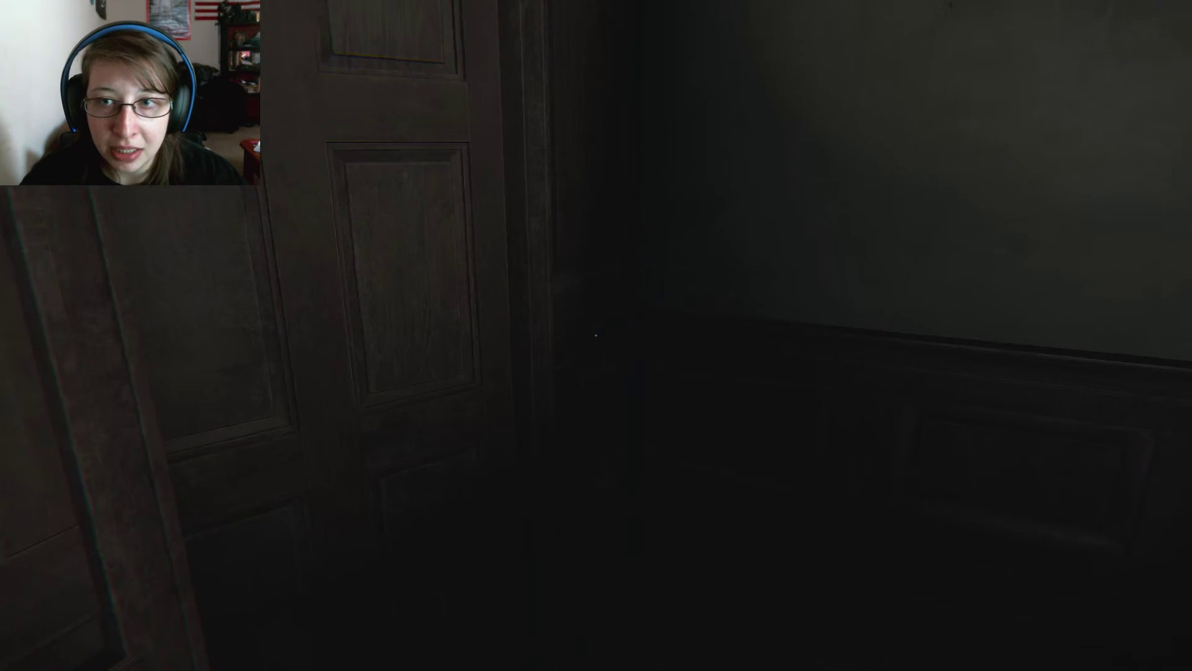
key(w)
key(w)
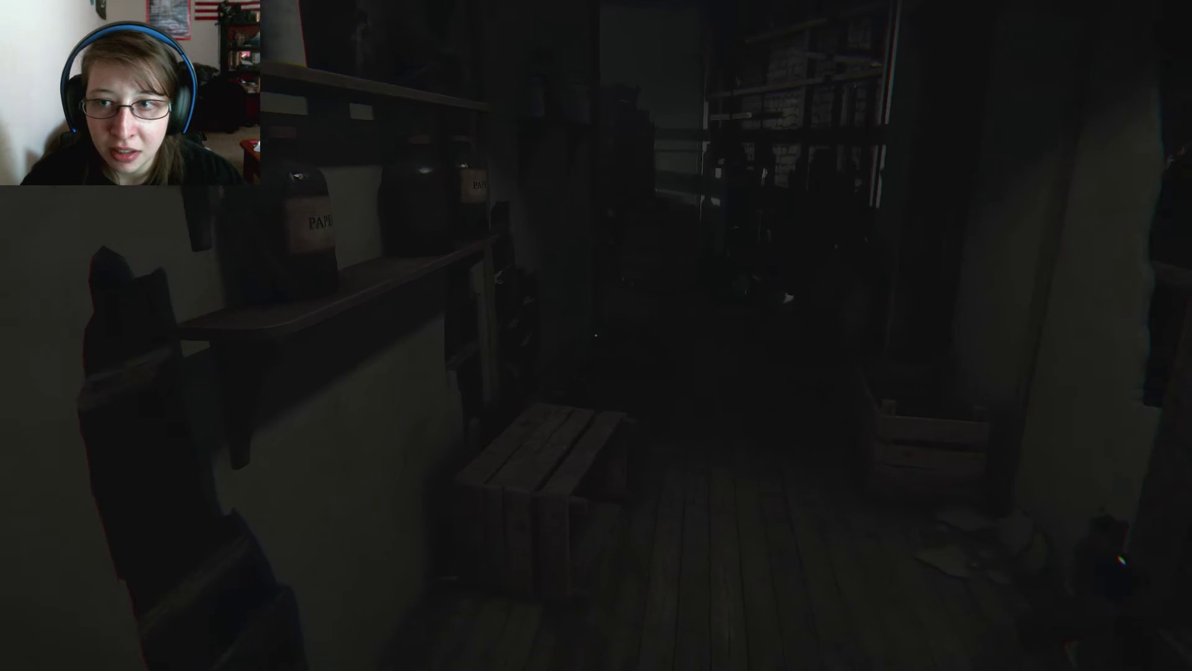
key(w)
key(w)
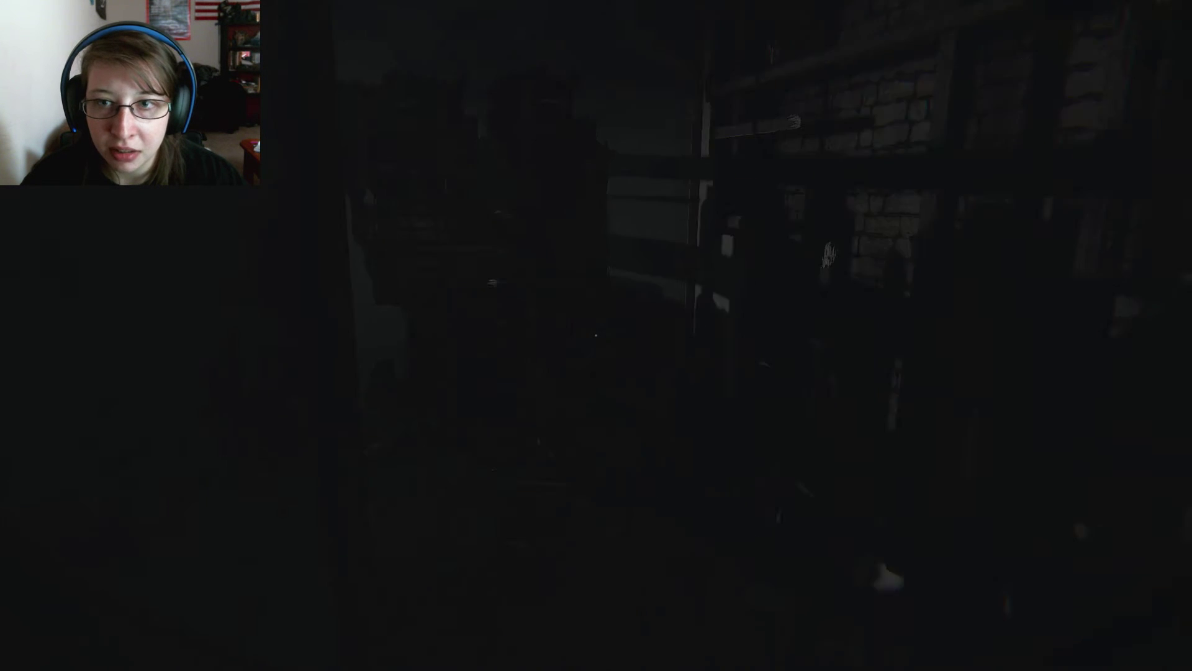
key(w)
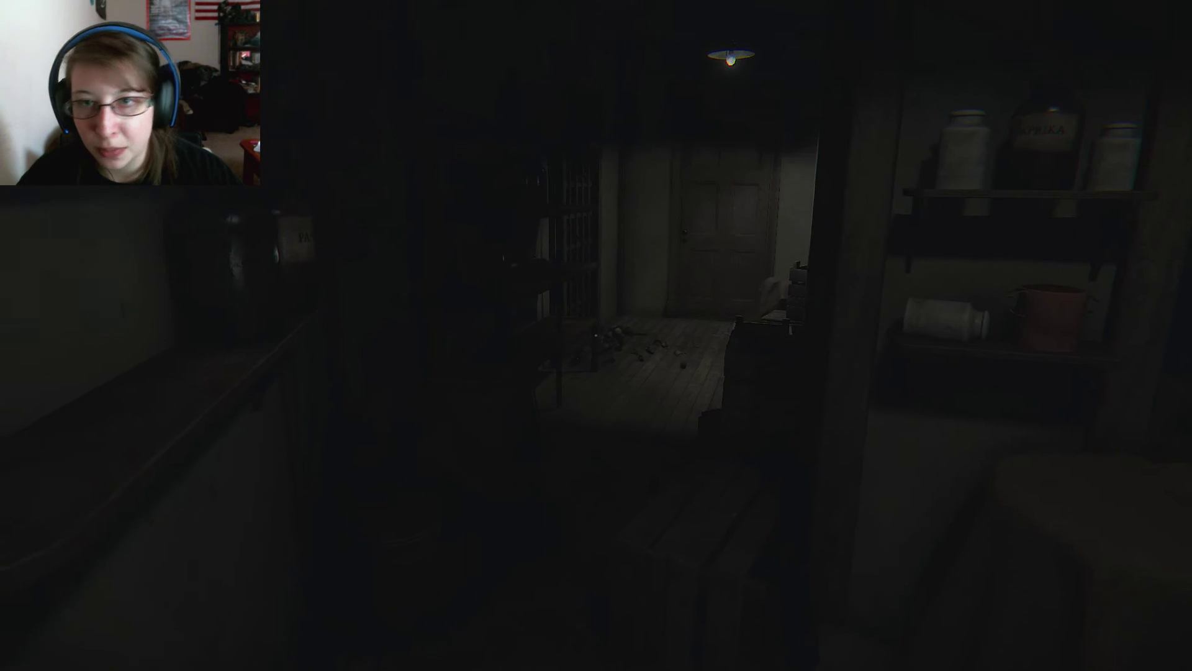
key(w)
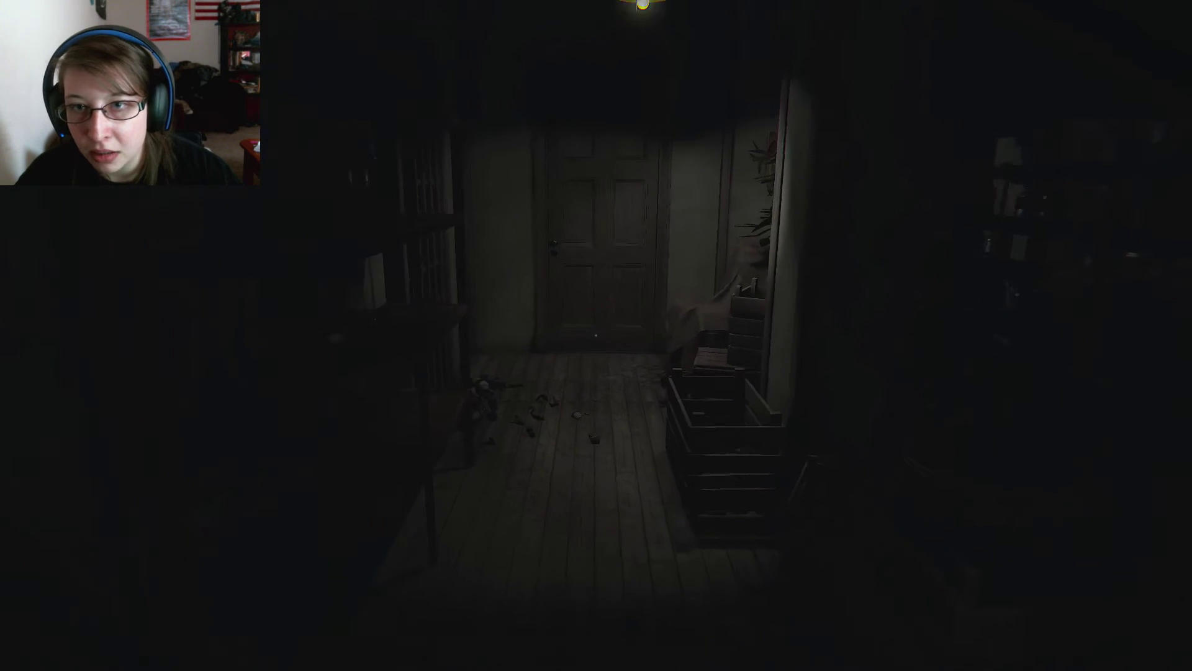
key(w)
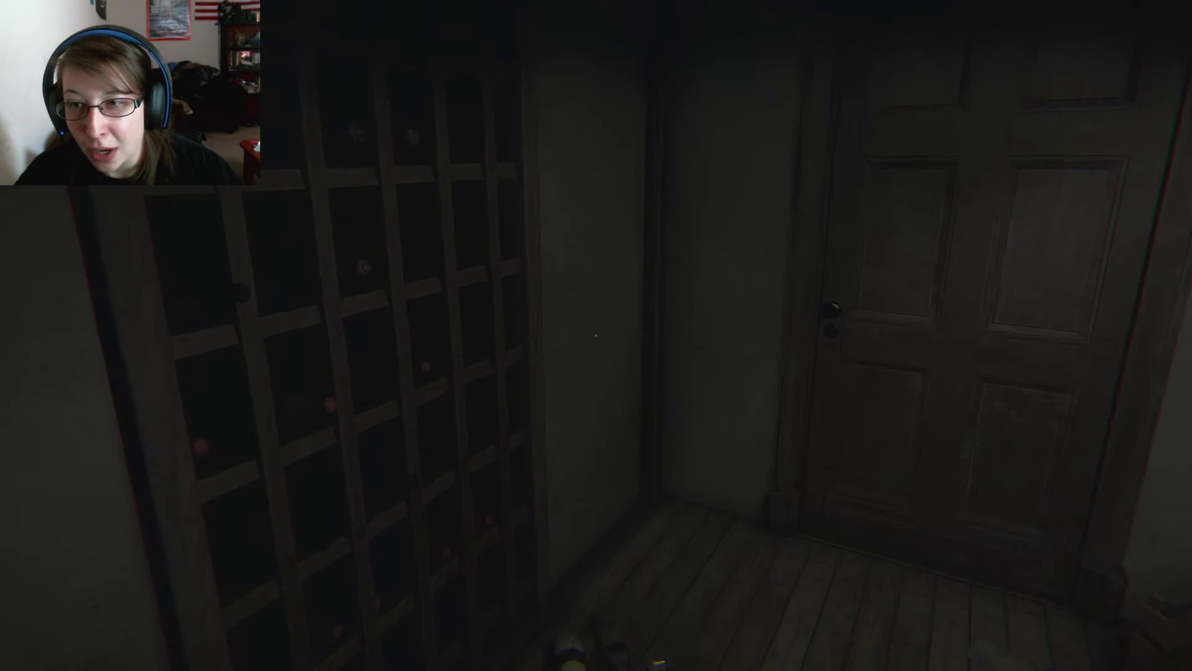
click(603, 351)
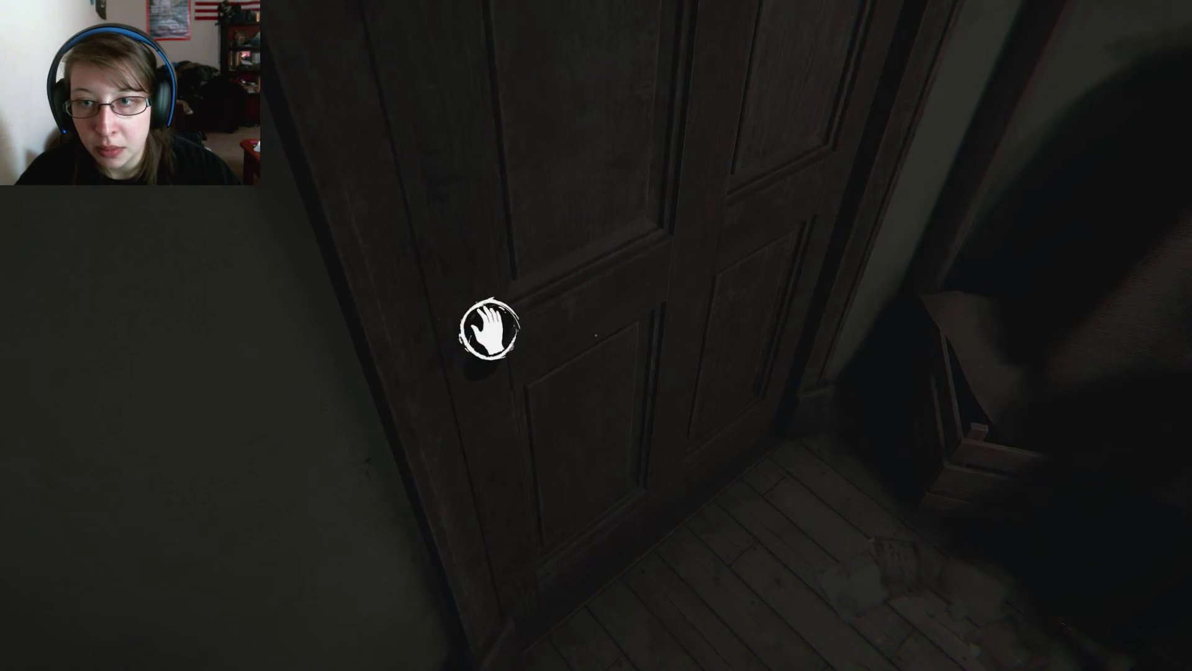
click(491, 330)
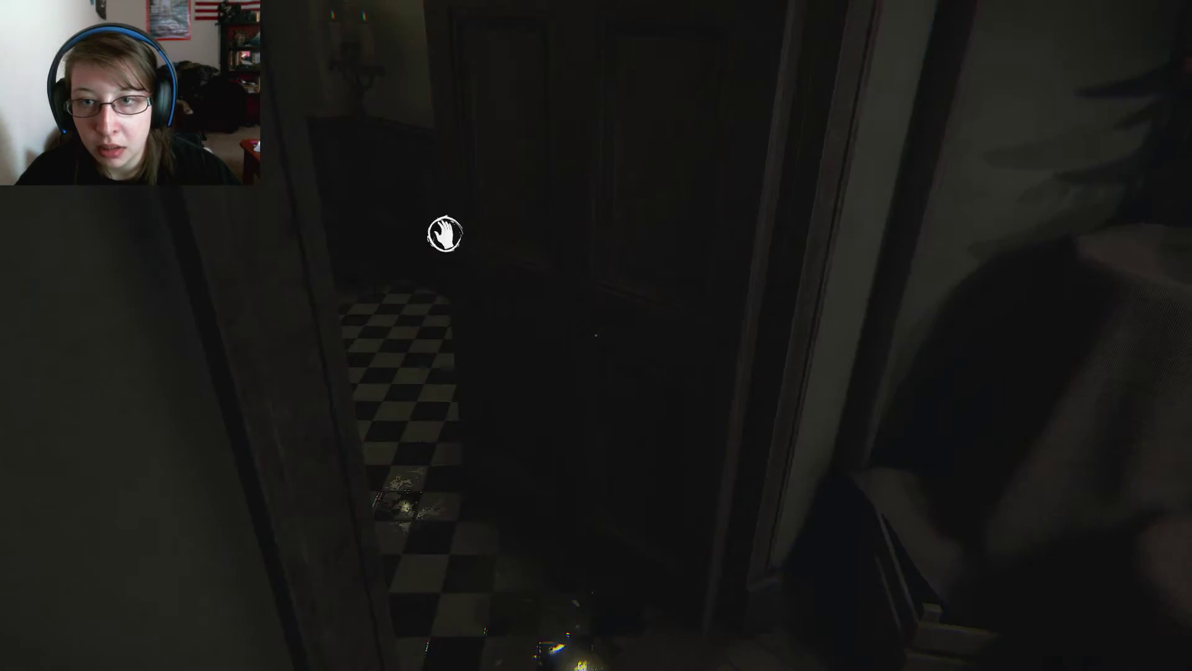
click(434, 239)
key(w)
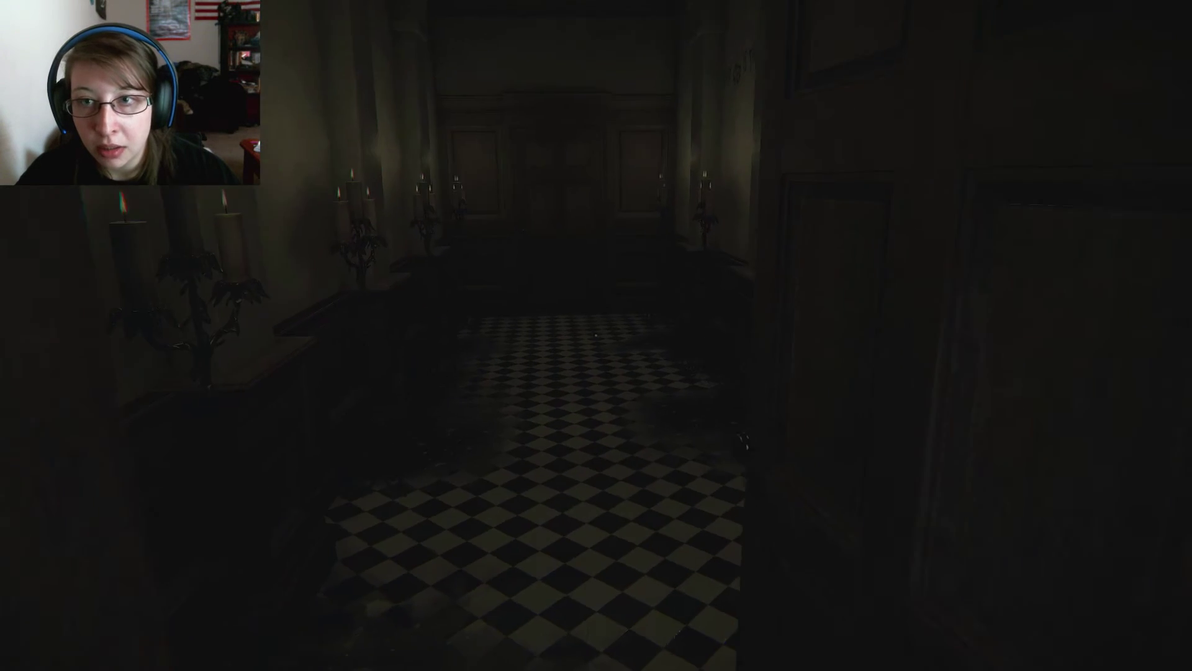
key(w)
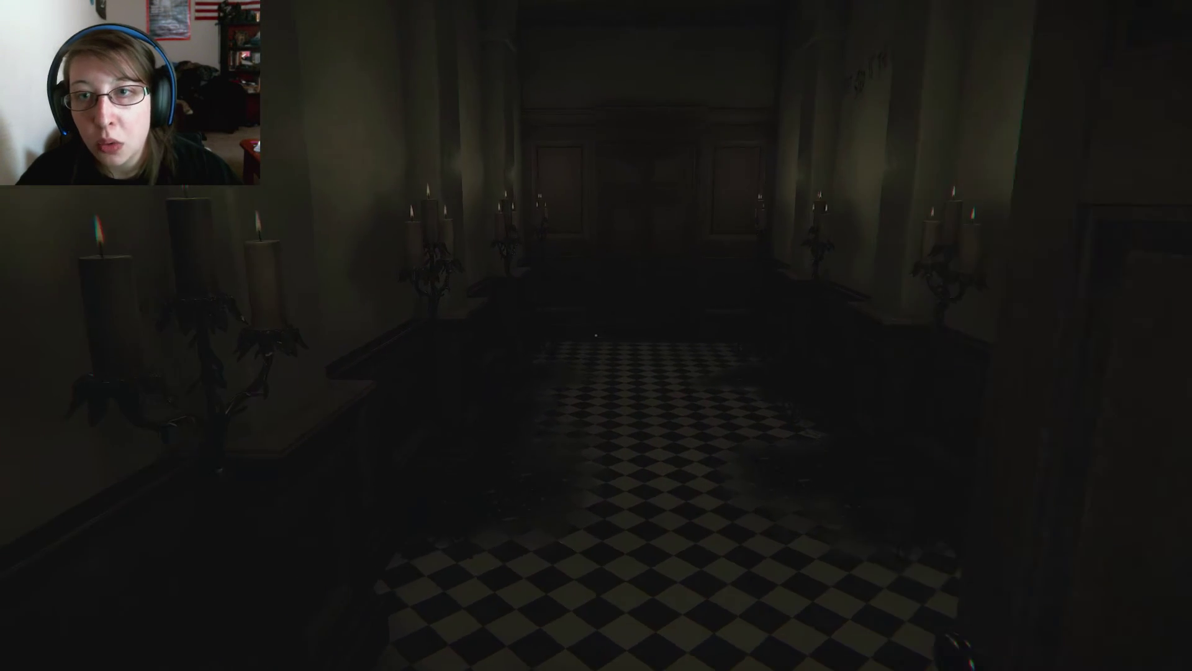
key(w)
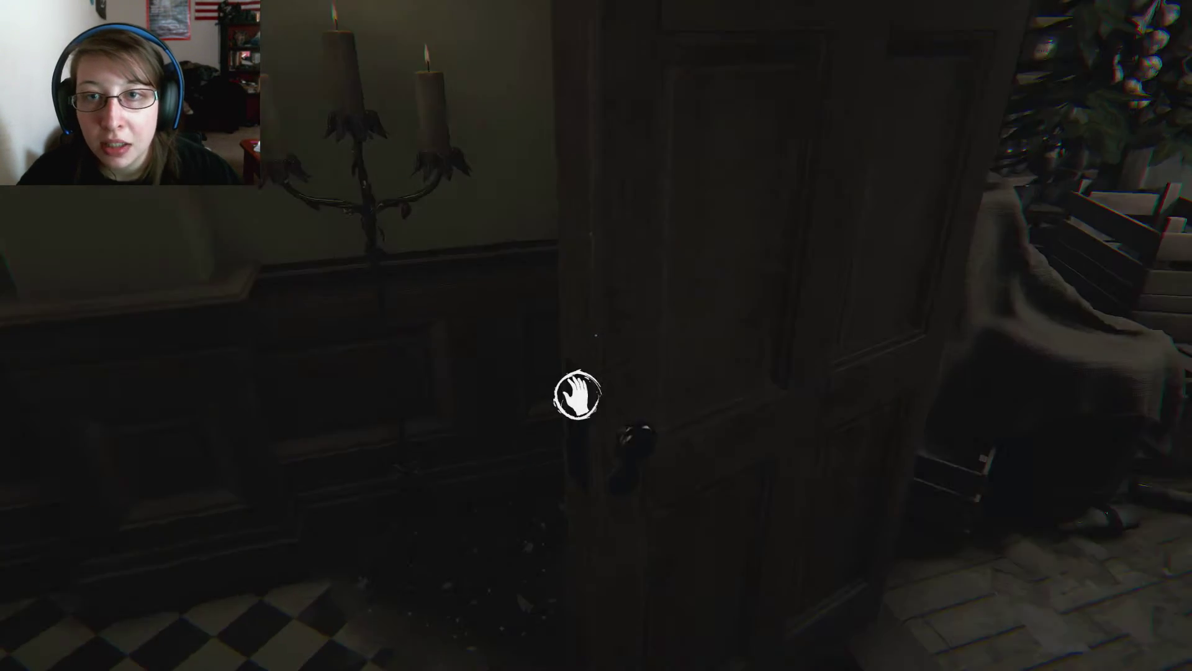
key(w)
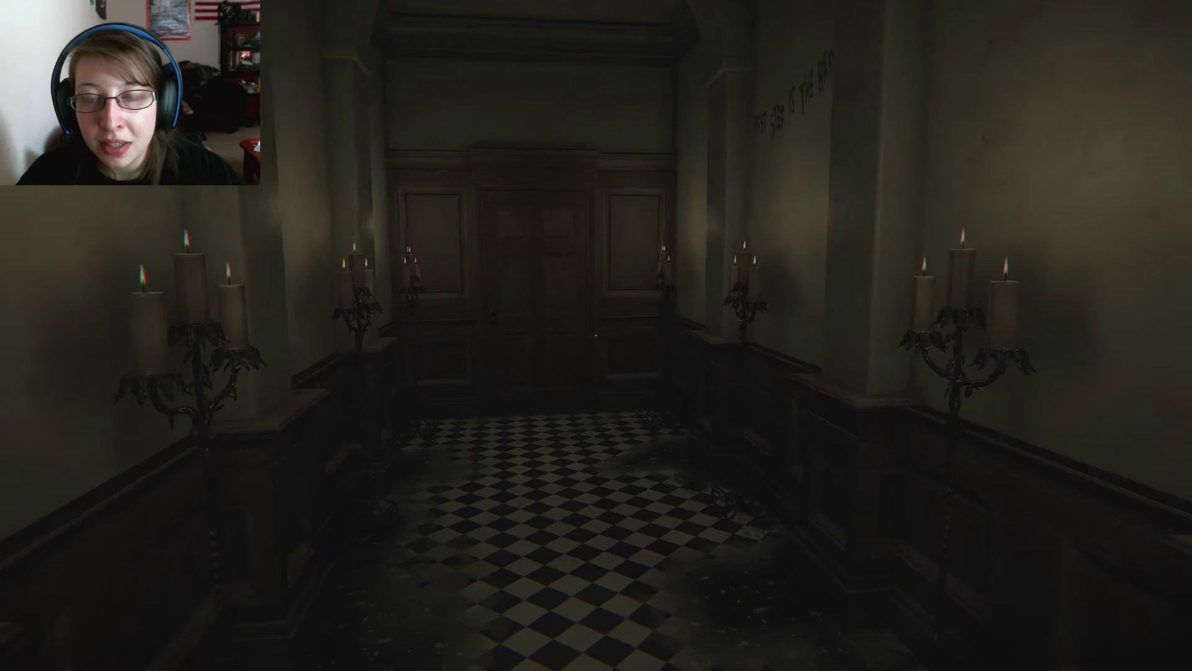
key(w)
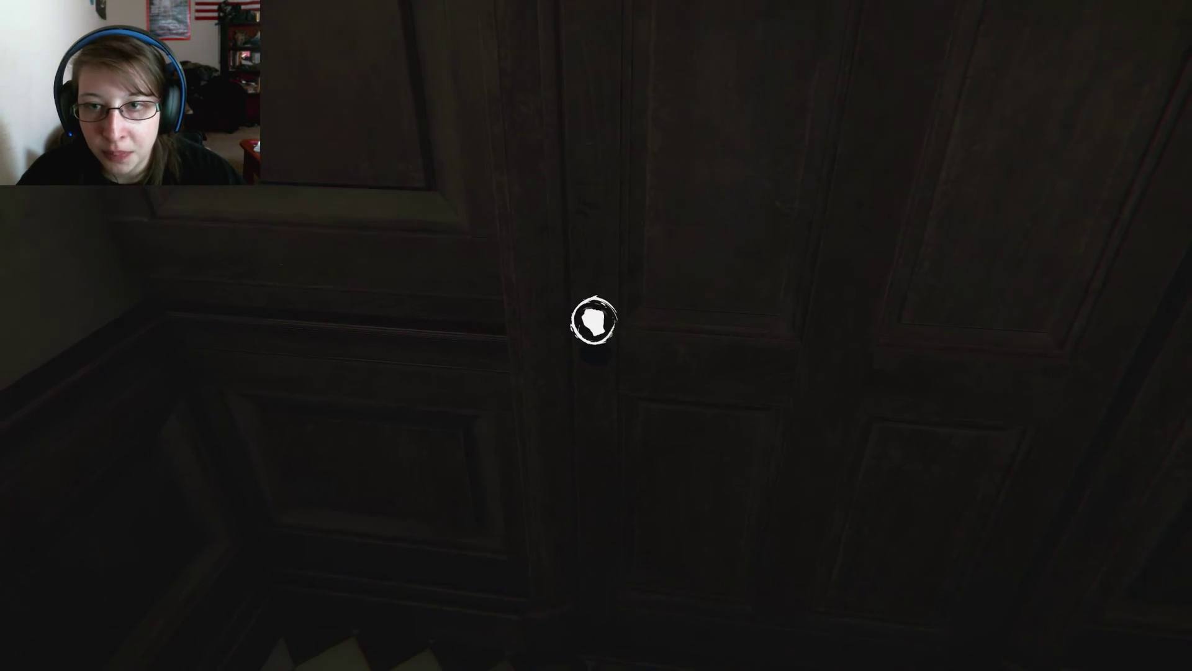
click(593, 321)
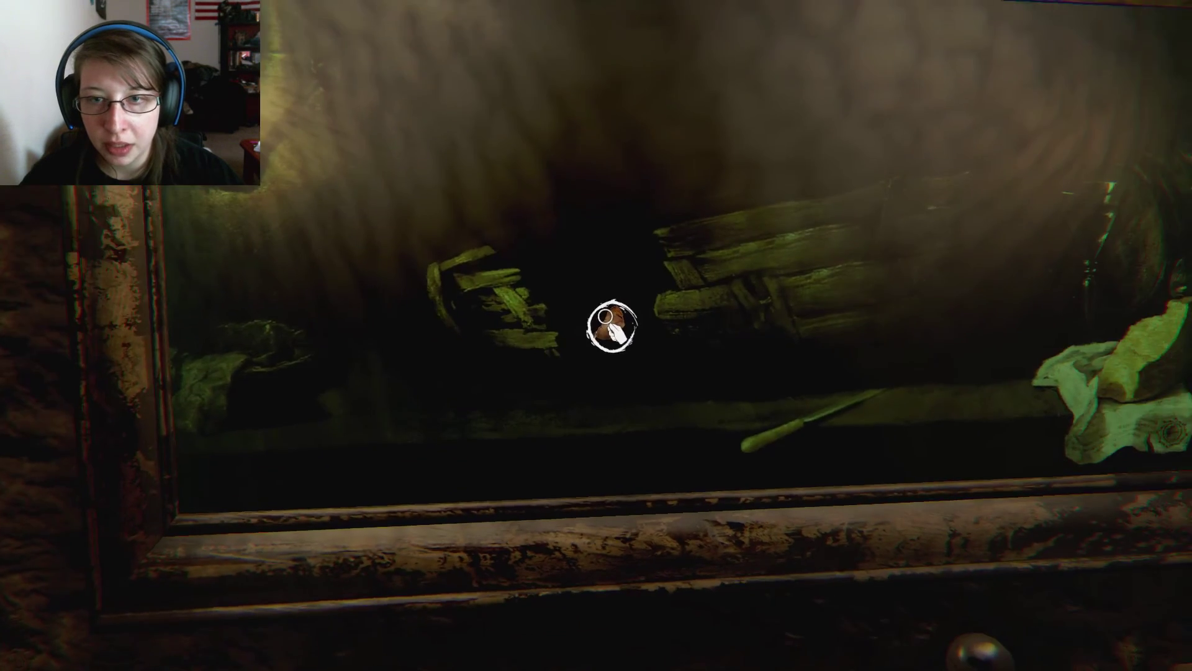
click(596, 335)
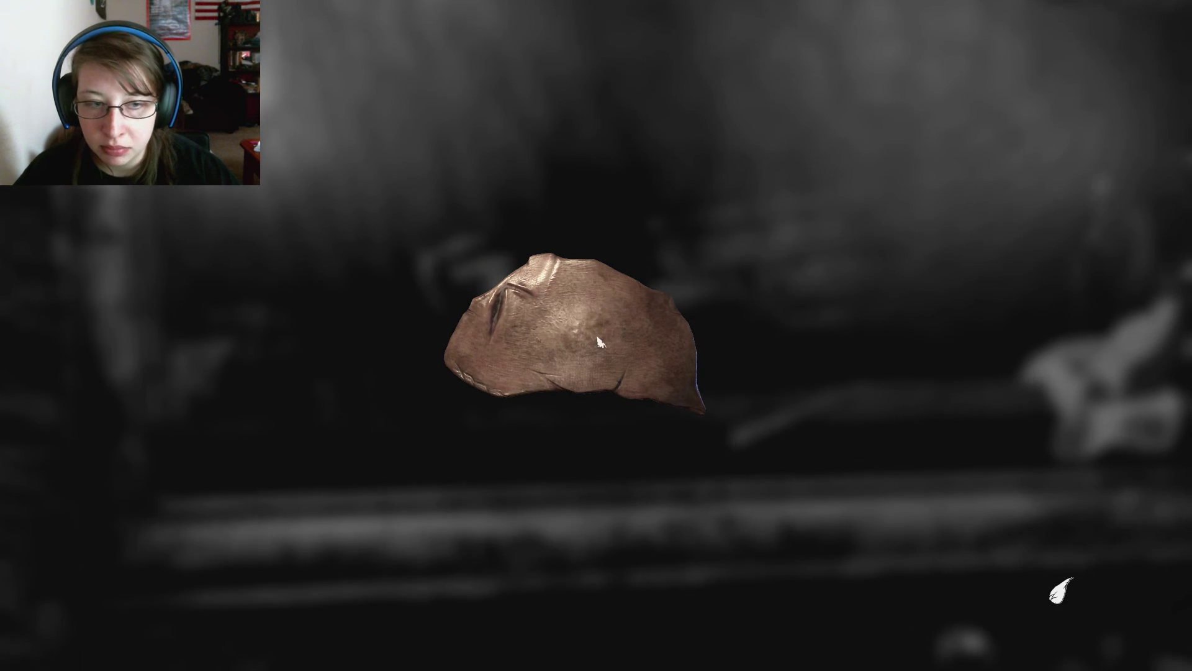
key(Escape)
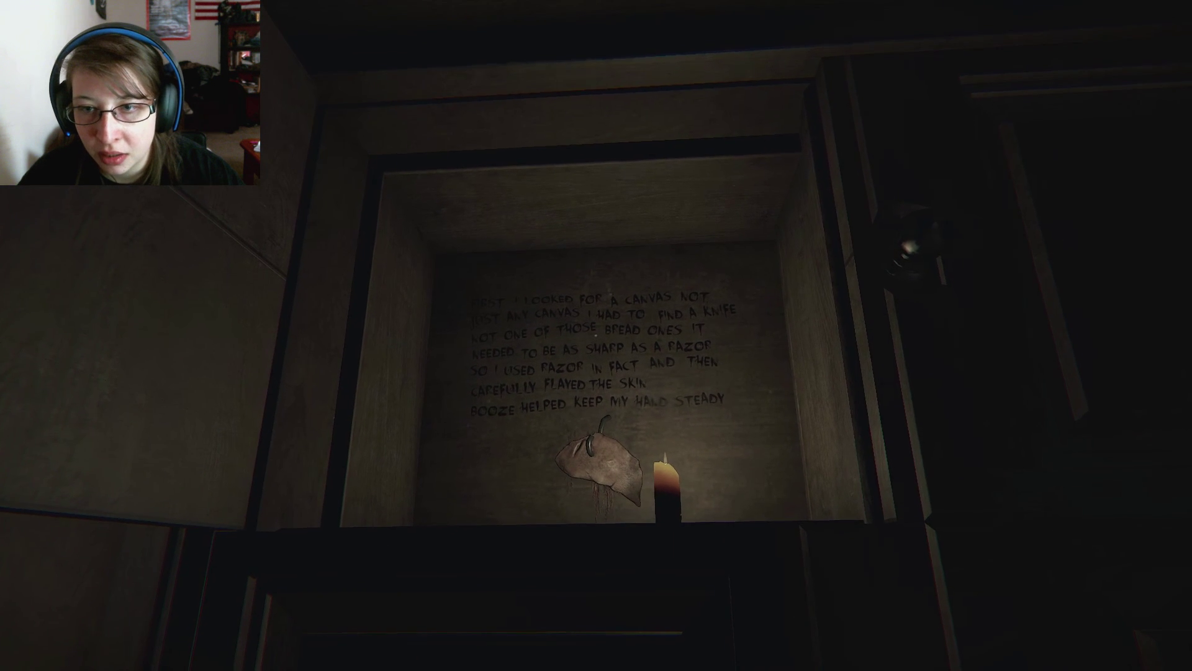
click(569, 457)
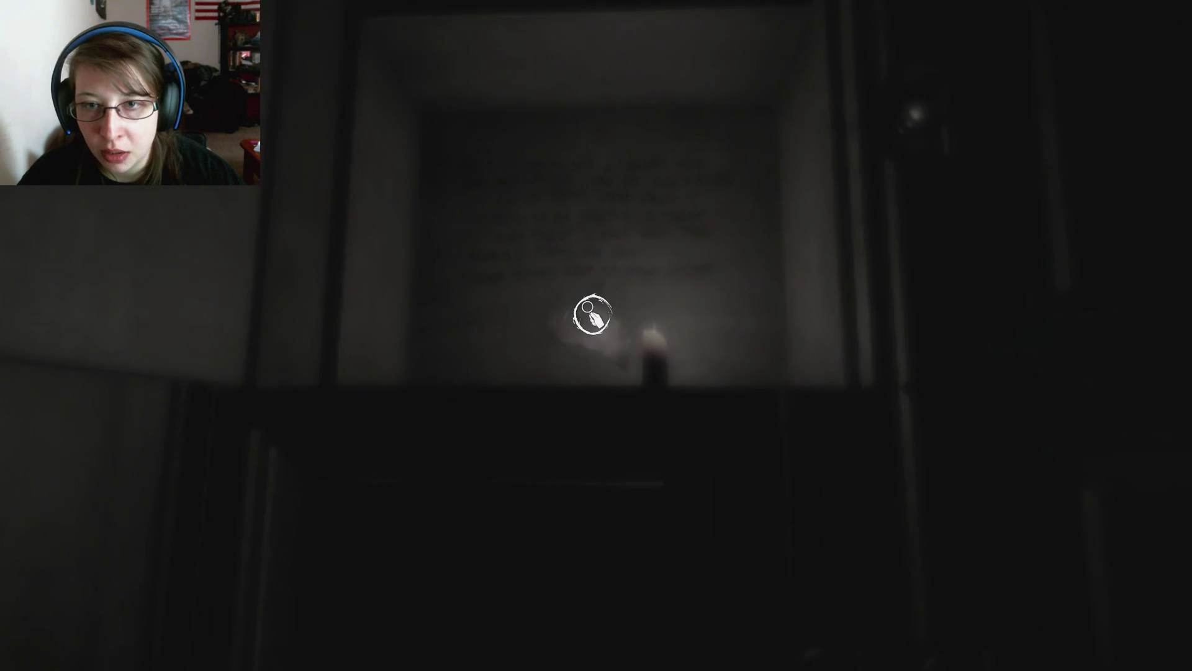